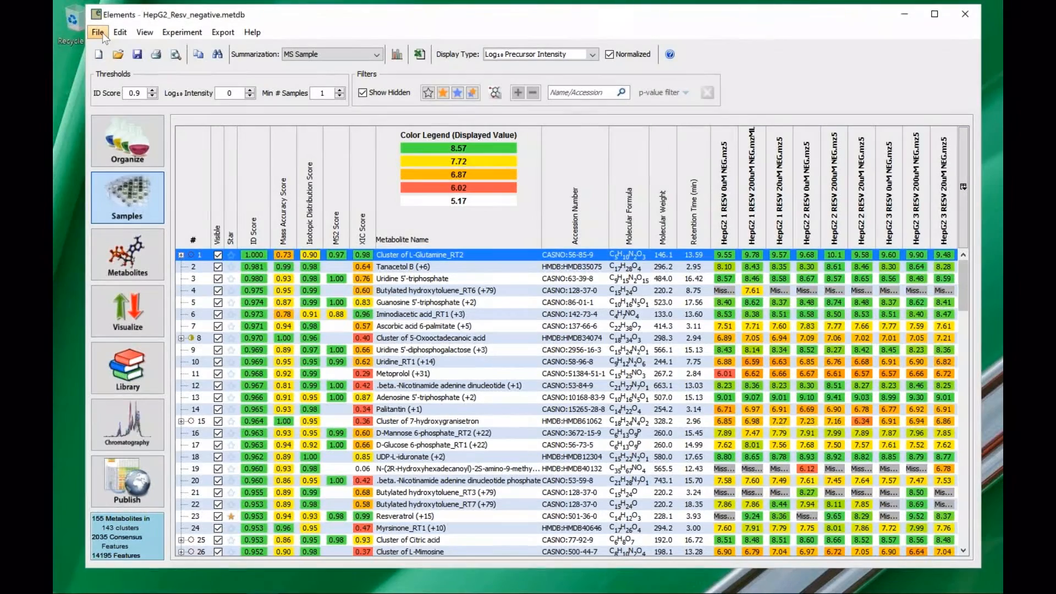
left_click(99, 33)
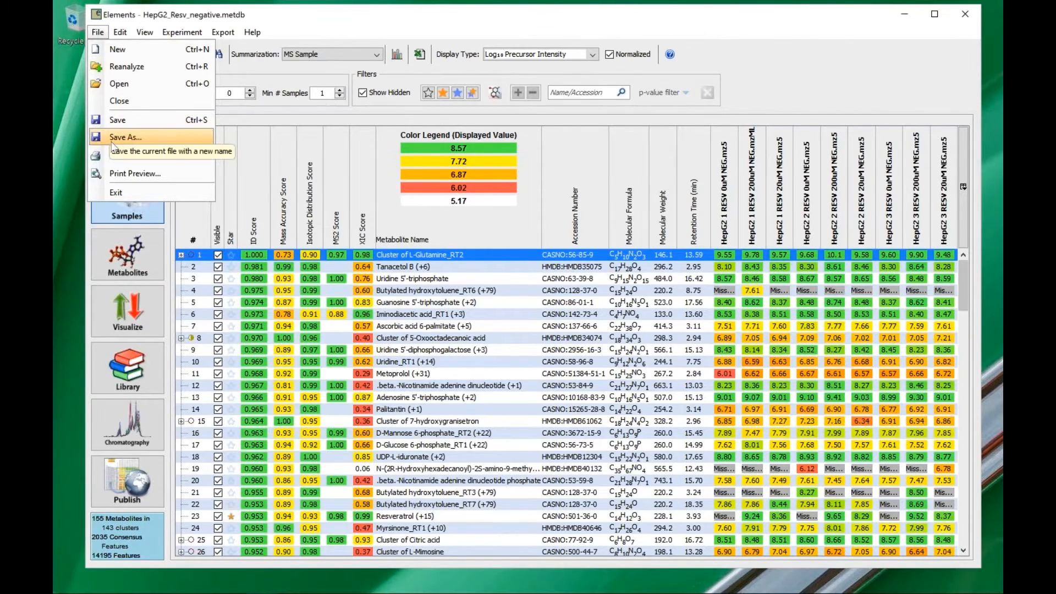
mouse_move(124, 36)
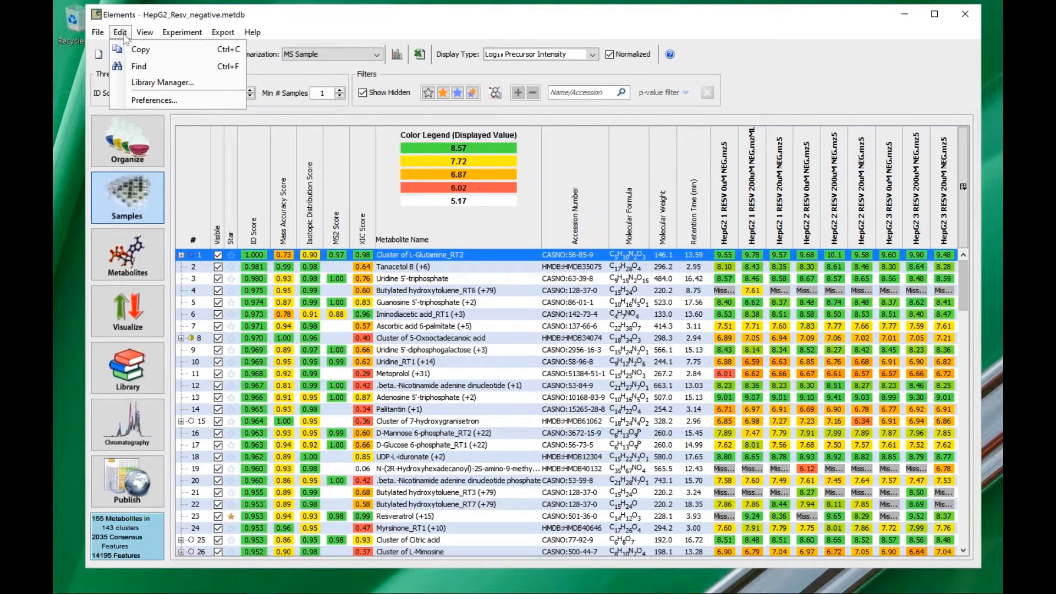
mouse_move(182, 37)
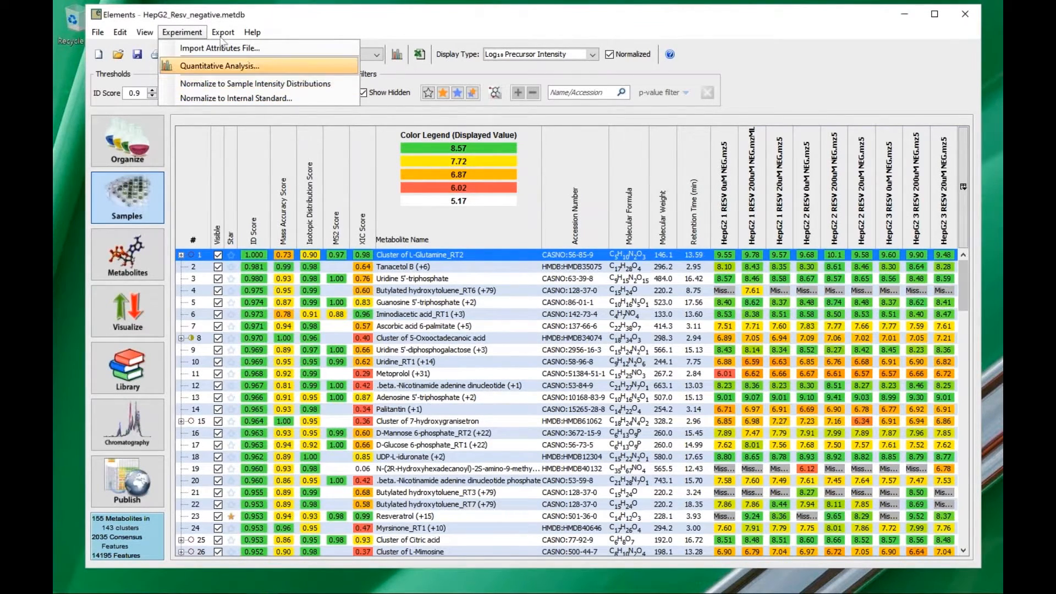
mouse_move(225, 35)
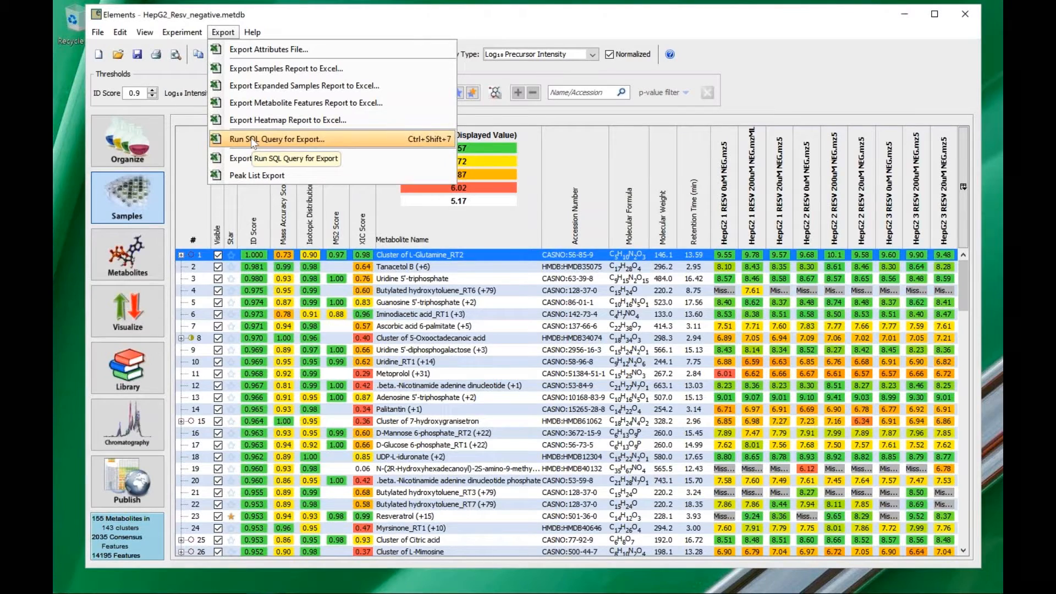
left_click(321, 20)
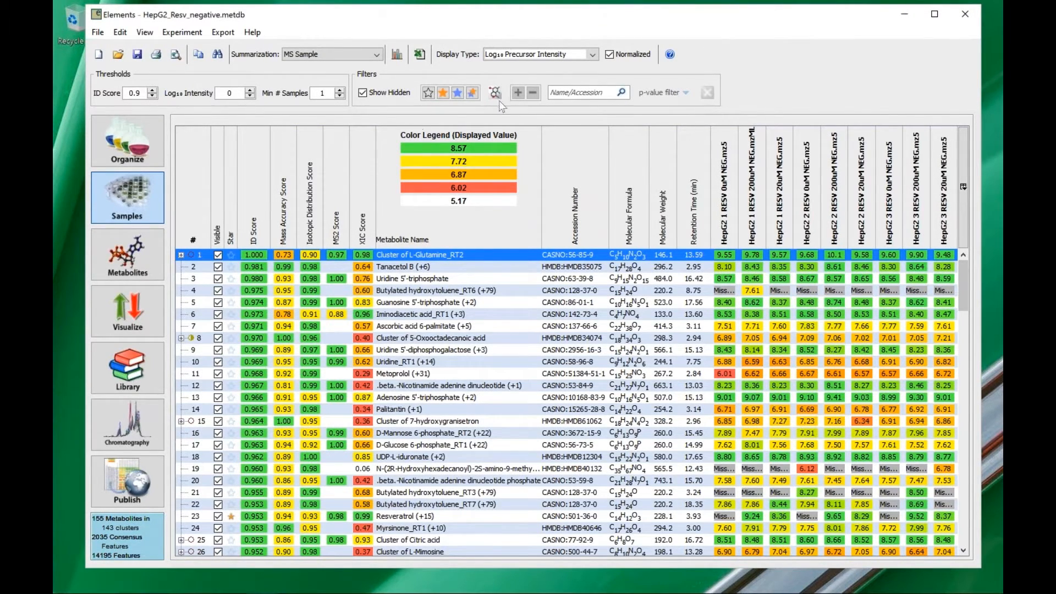
Step: Filter the metabolite list by the name or accession text "resv"
left_click(572, 93)
type("res")
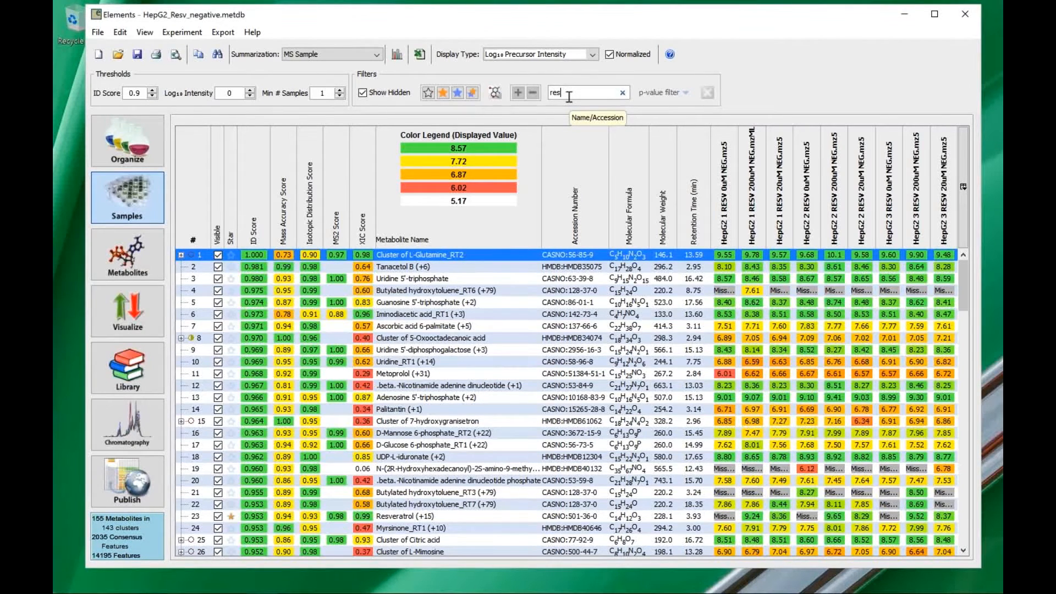
type("v")
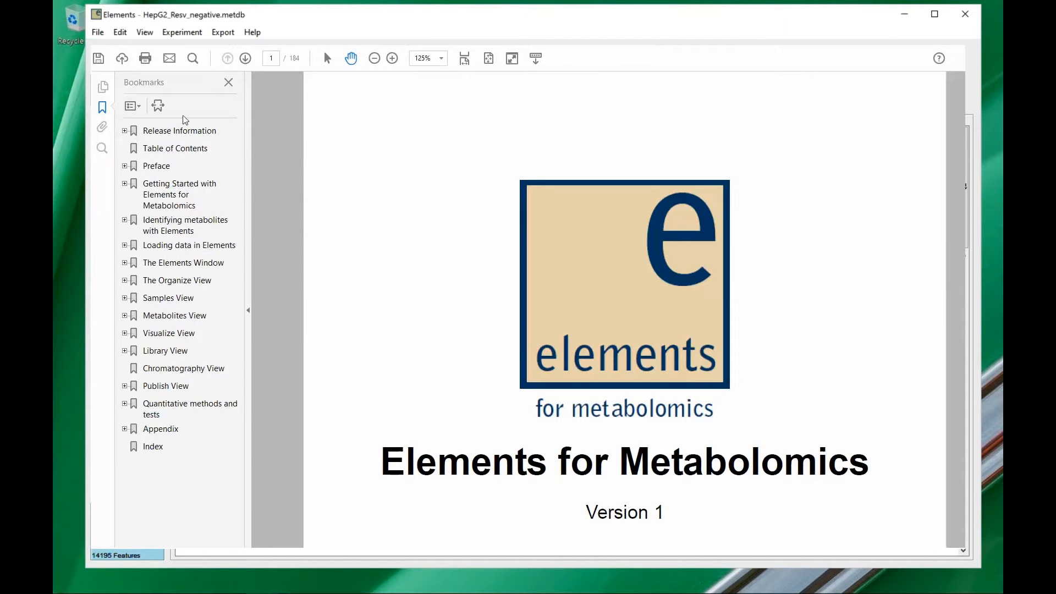
Step: Browse the user's manual from the Preface to the chapter The Elements Window and read through its main menu commands
left_click(162, 149)
left_click(159, 165)
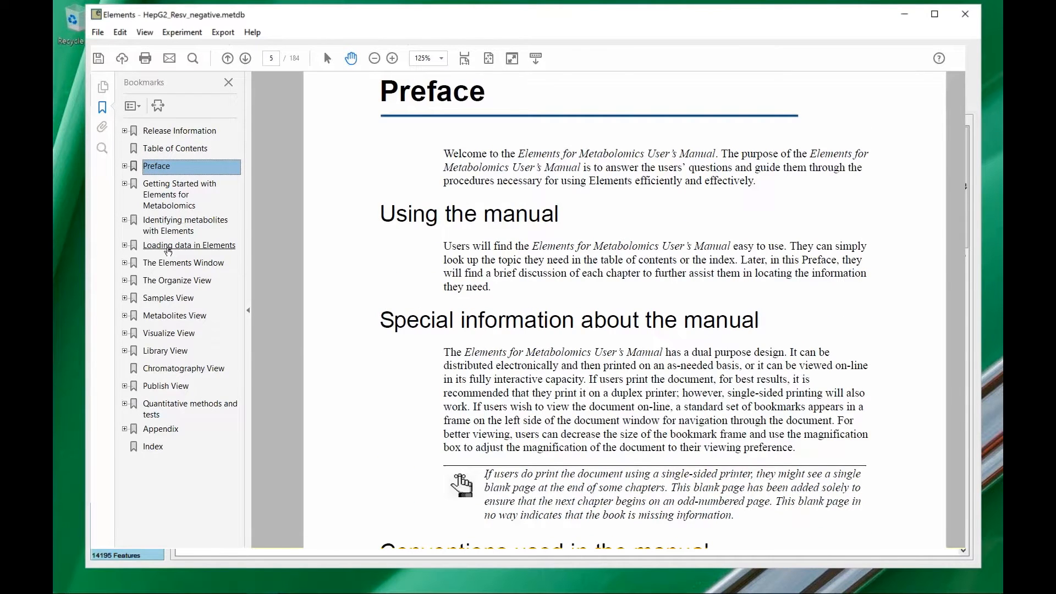
left_click(168, 247)
left_click(162, 266)
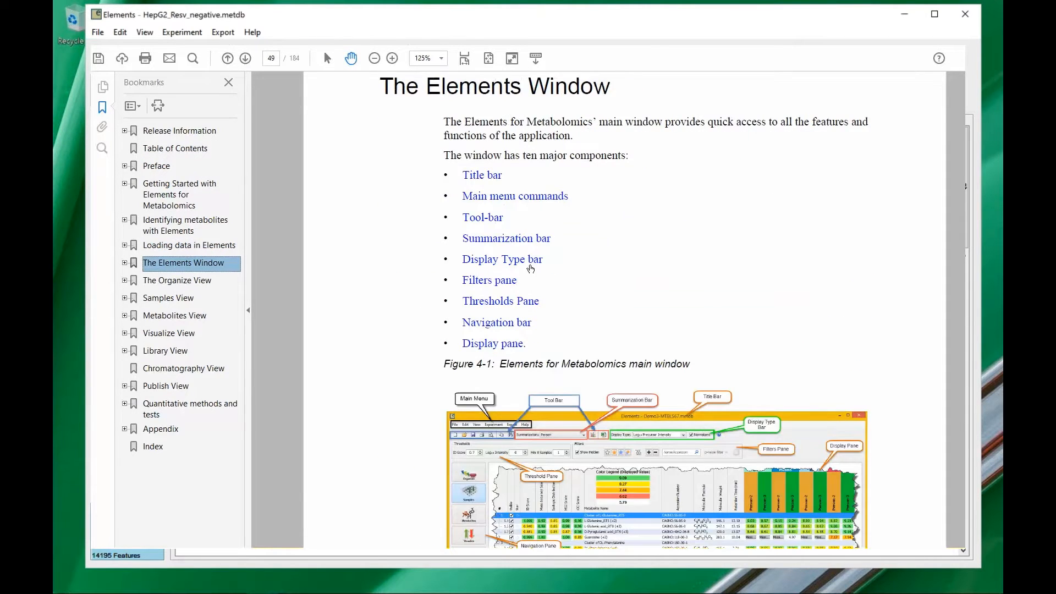
scroll(532, 266, "down", 10)
scroll(533, 266, "down", 15)
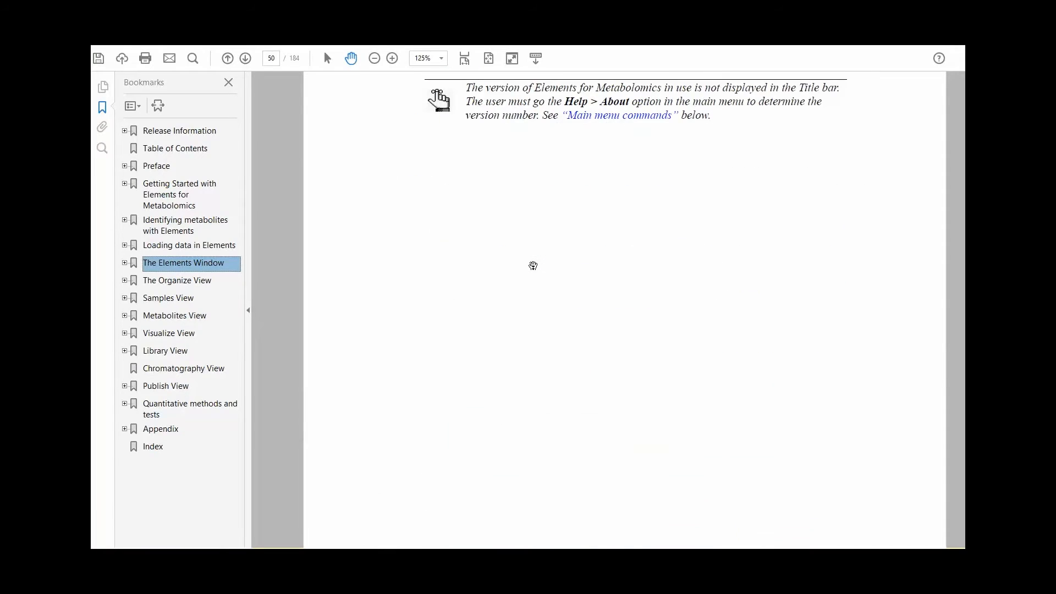
scroll(532, 266, "down", 3)
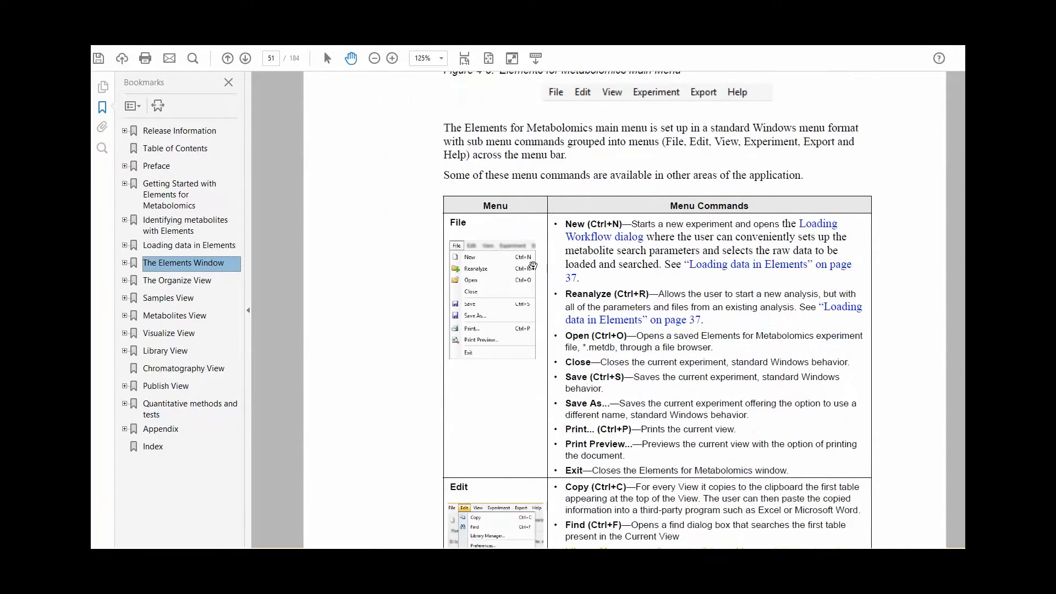
Step: Search the user's manual for "loading" and look through the menu command descriptions up to the Library Manager section
key("ctrl+f")
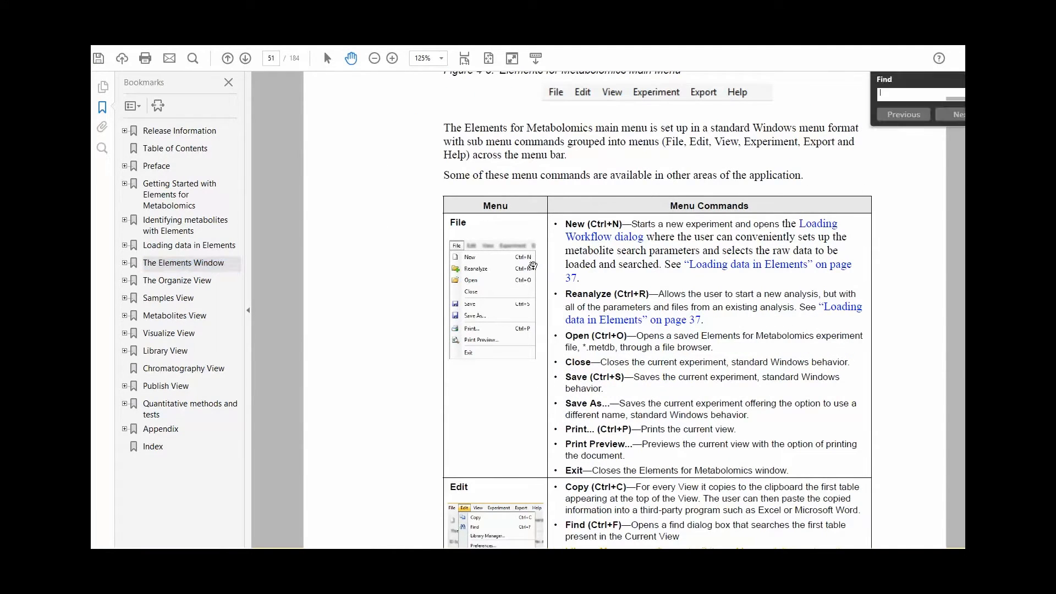
type("loading")
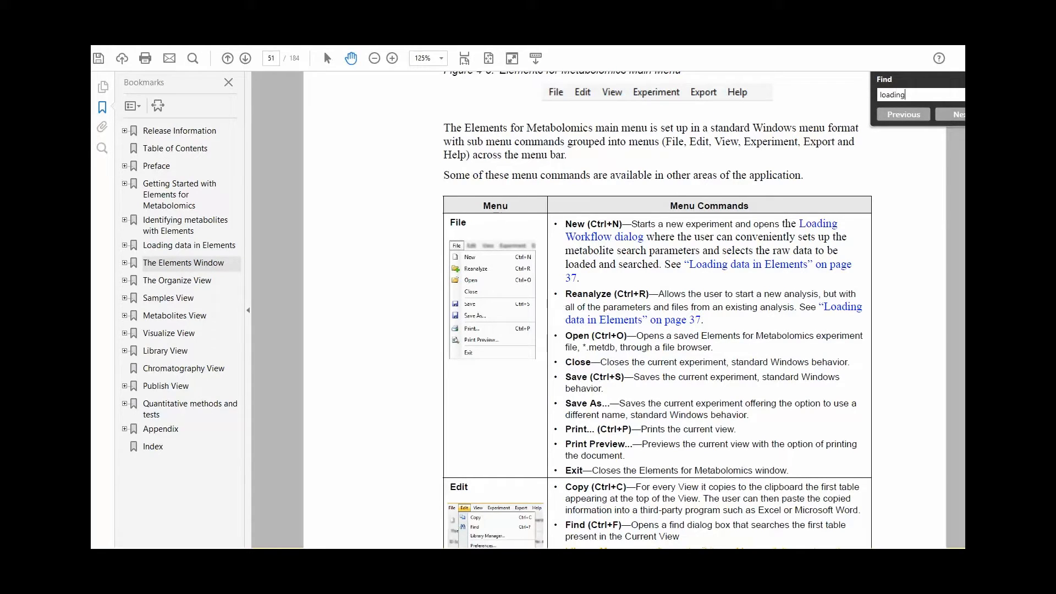
key("Return")
scroll(408, 335, "down", 15)
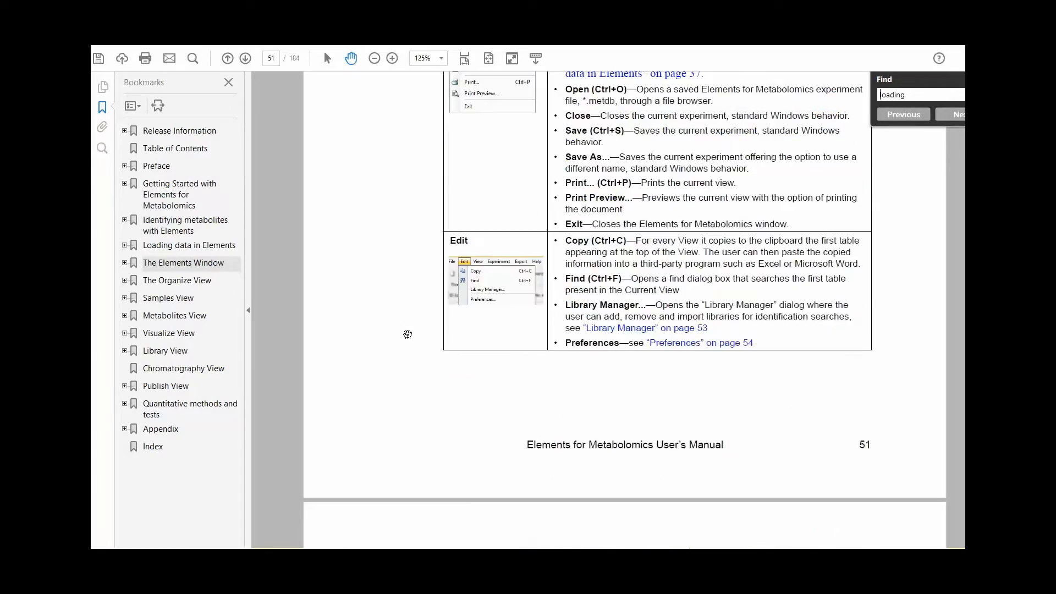
scroll(408, 335, "down", 10)
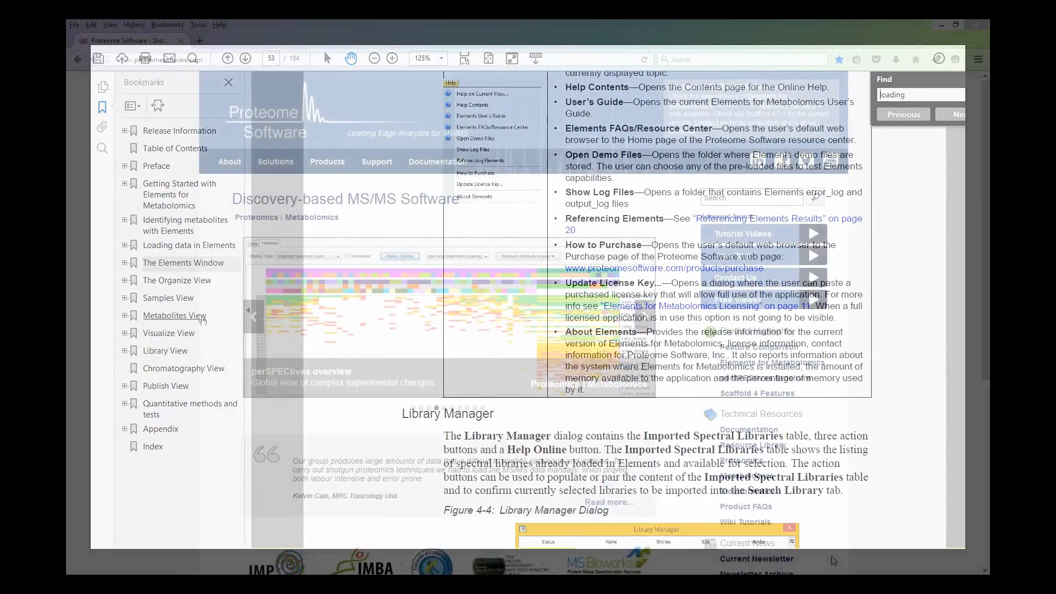
Step: Switch to the Proteome Software website and open the support ticket form from its Support page, followed by the Contact Us page
mouse_move(316, 161)
mouse_move(384, 165)
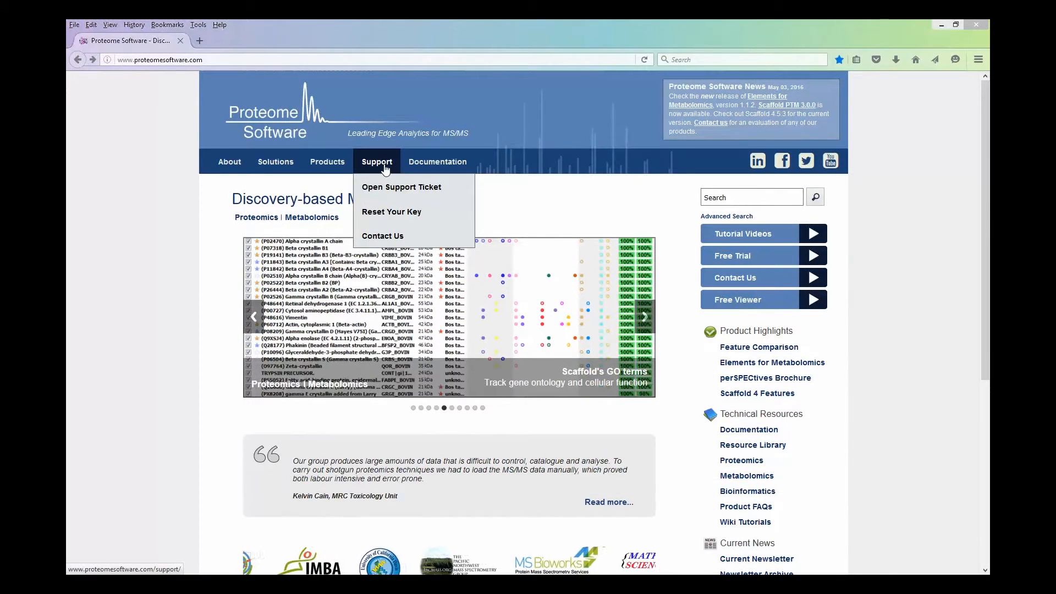
left_click(384, 165)
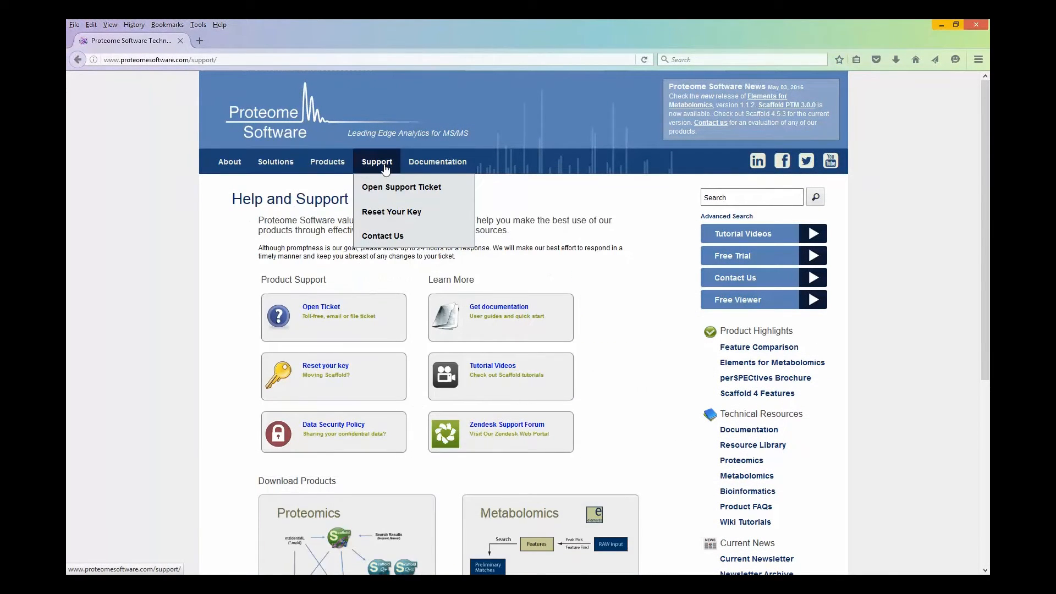
left_click(334, 313)
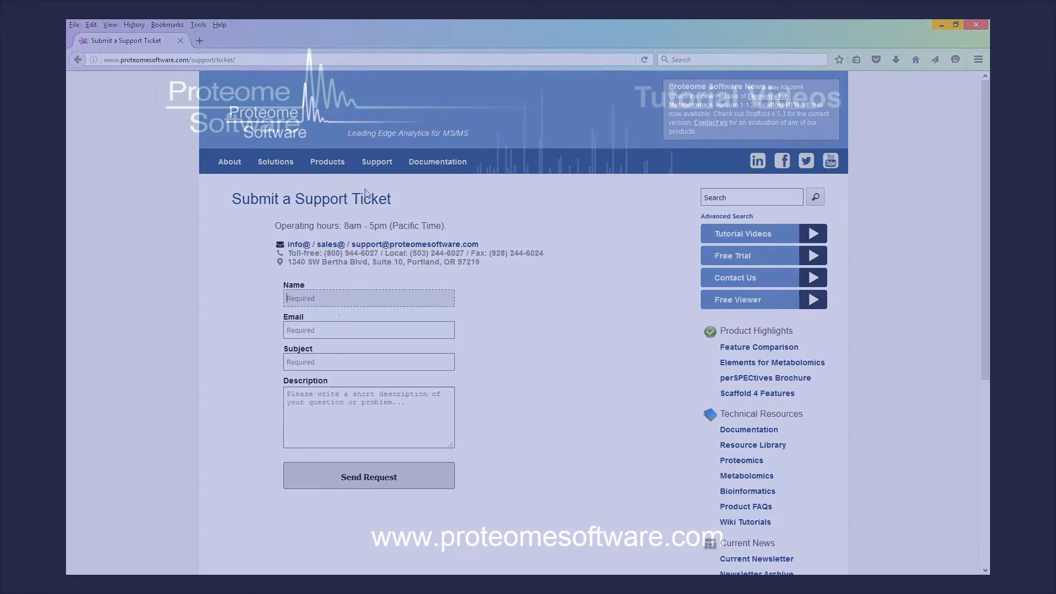
mouse_move(377, 162)
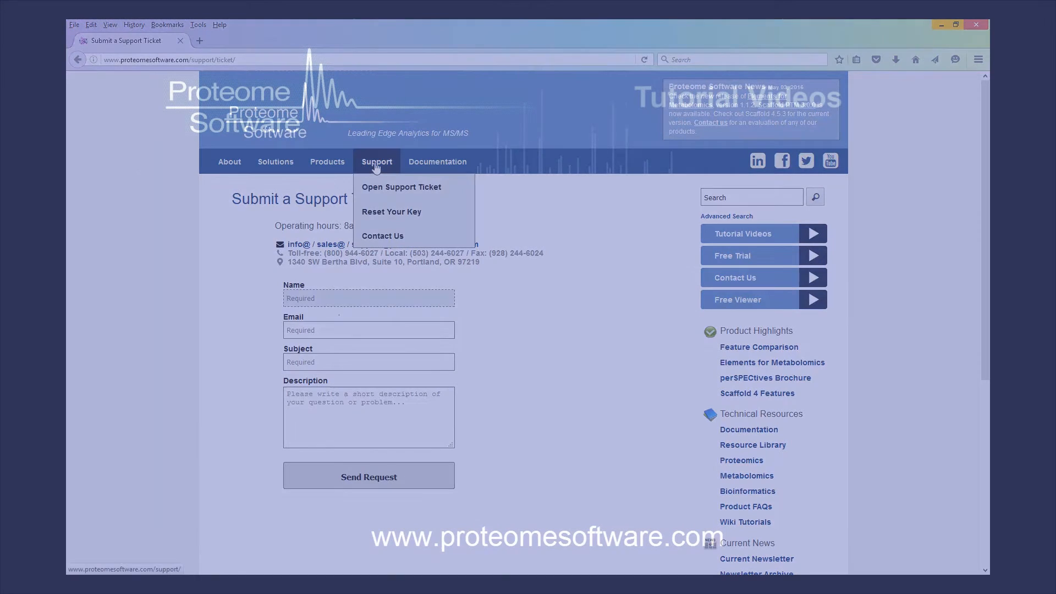
left_click(384, 236)
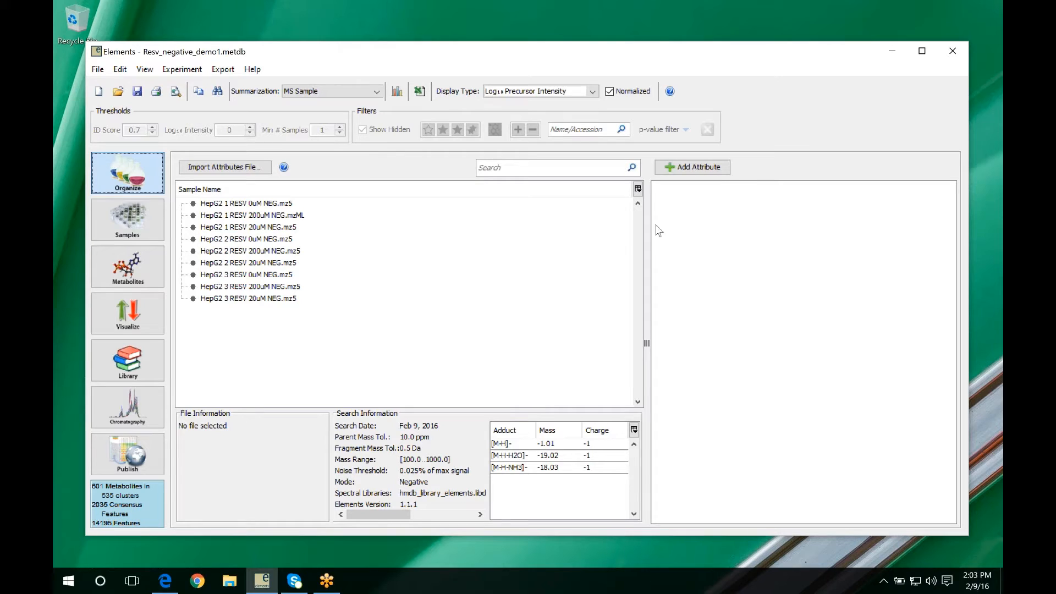
Step: Create a new attribute group named Conc with a first attribute 0 uM
left_click(705, 171)
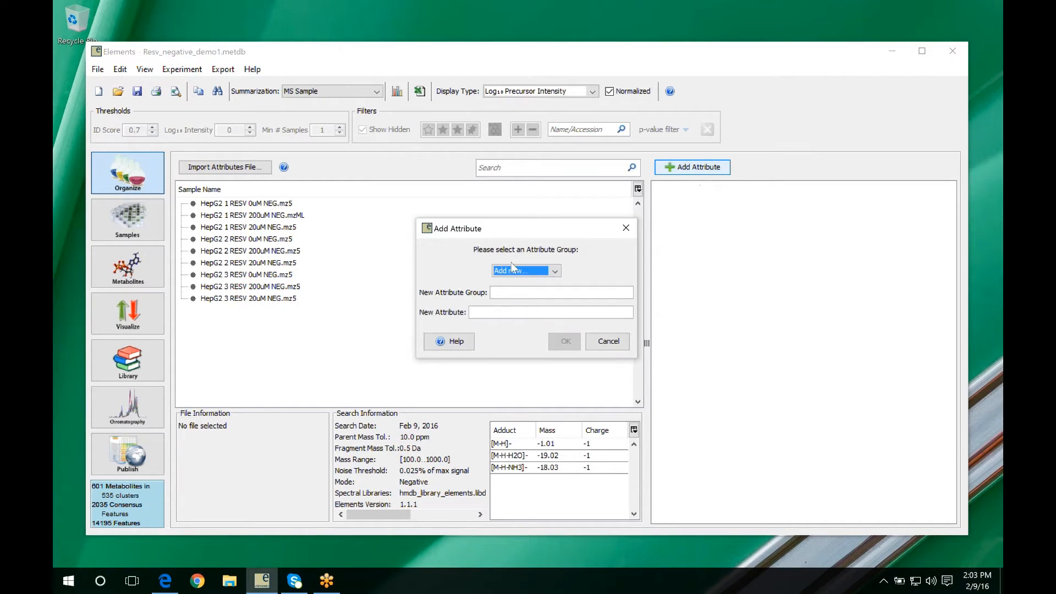
left_click(504, 293)
type("Conc")
left_click(496, 311)
type("0 uM")
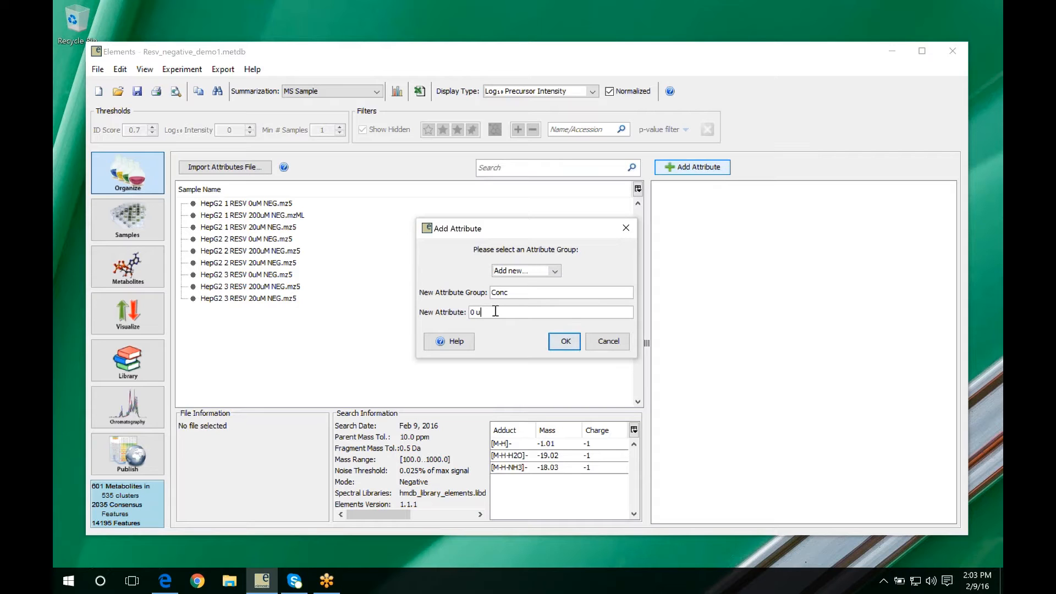
left_click(562, 343)
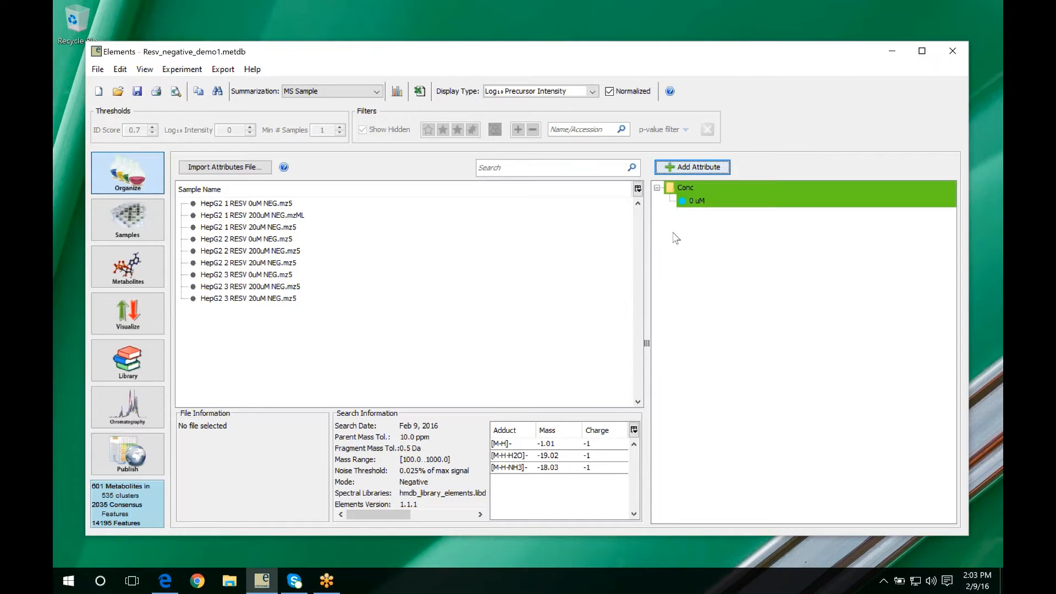
Step: Add a second attribute named "20 um" to the Conc attribute group
left_click(698, 167)
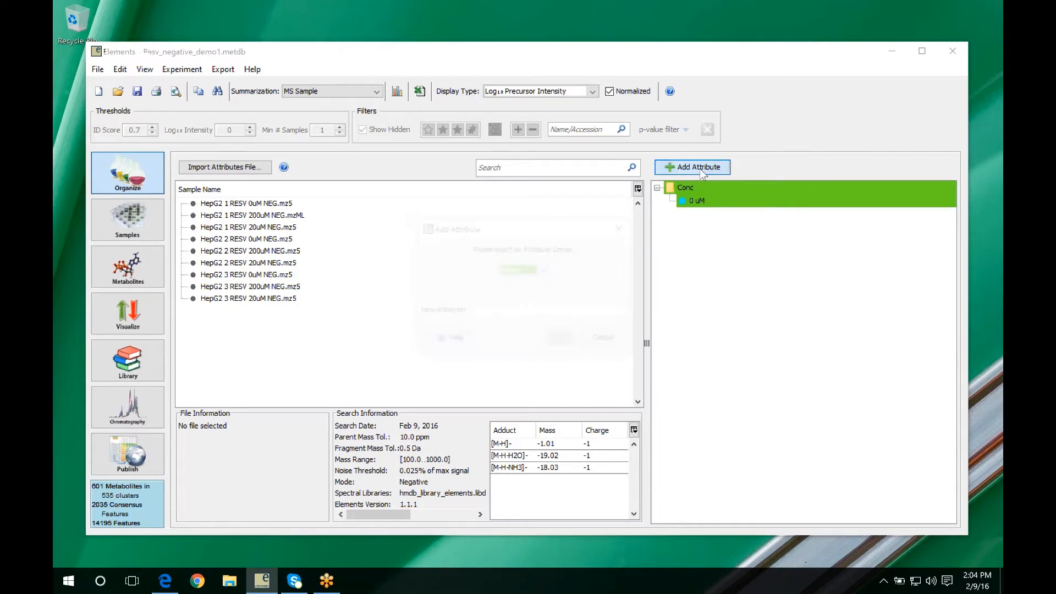
type("20 um")
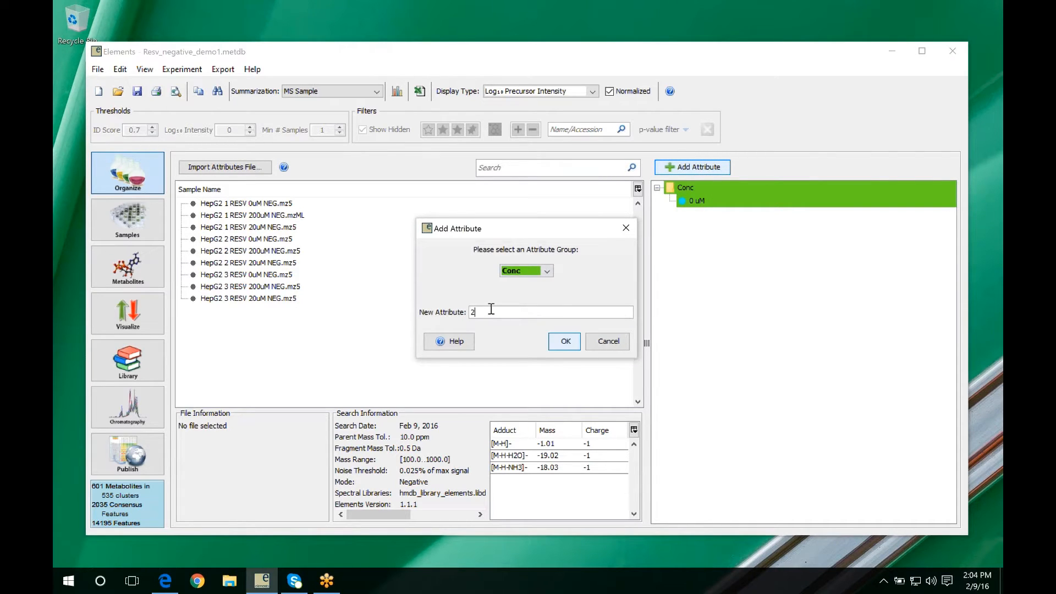
left_click(565, 341)
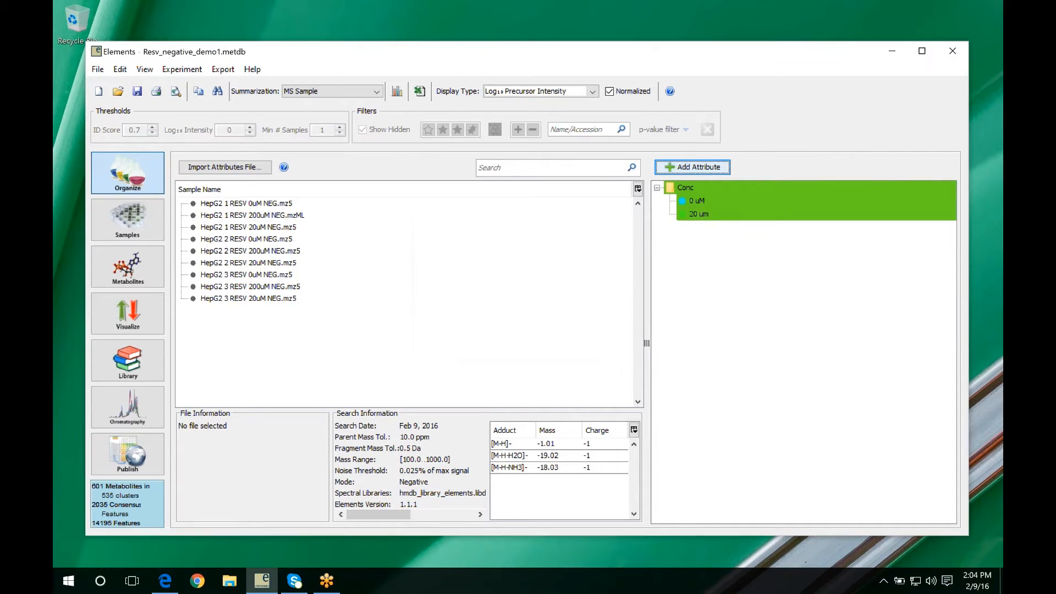
Step: Rename the second attribute in the Conc group to "20 uM"
right_click(708, 214)
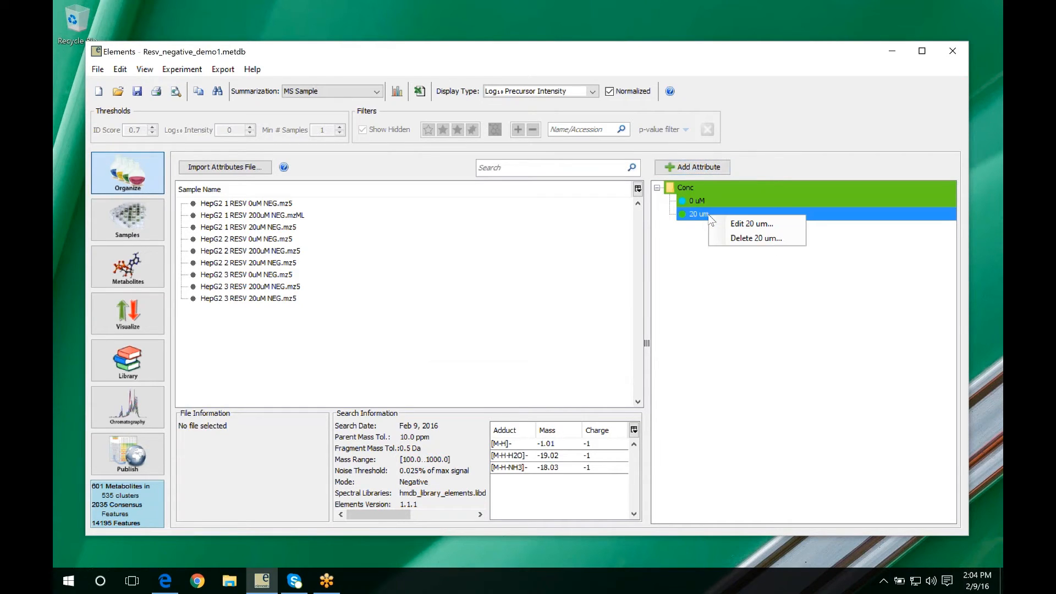
left_click(723, 220)
left_click(514, 255)
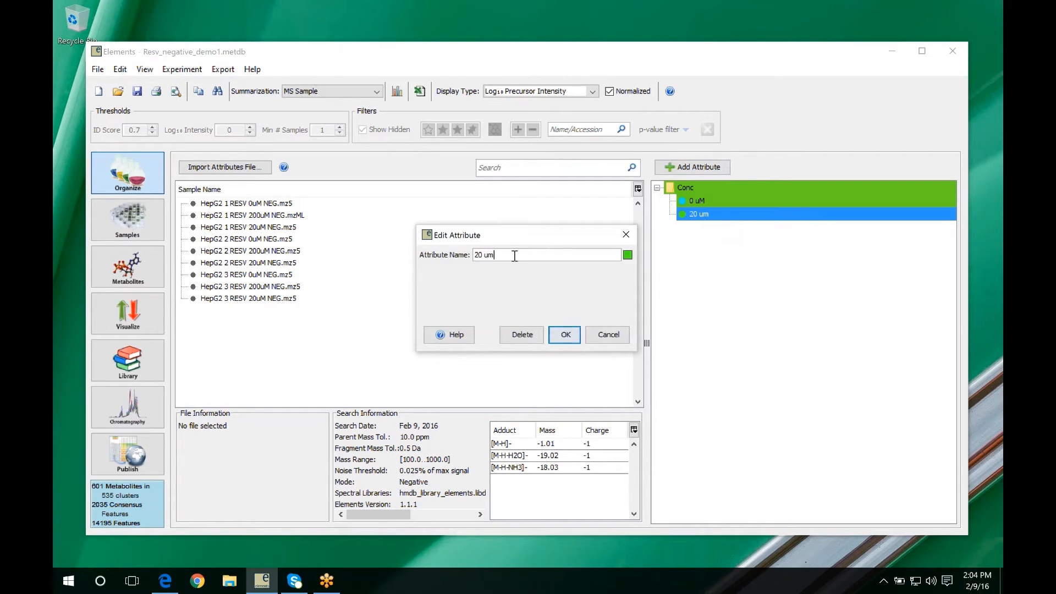
key("BackSpace")
type("M")
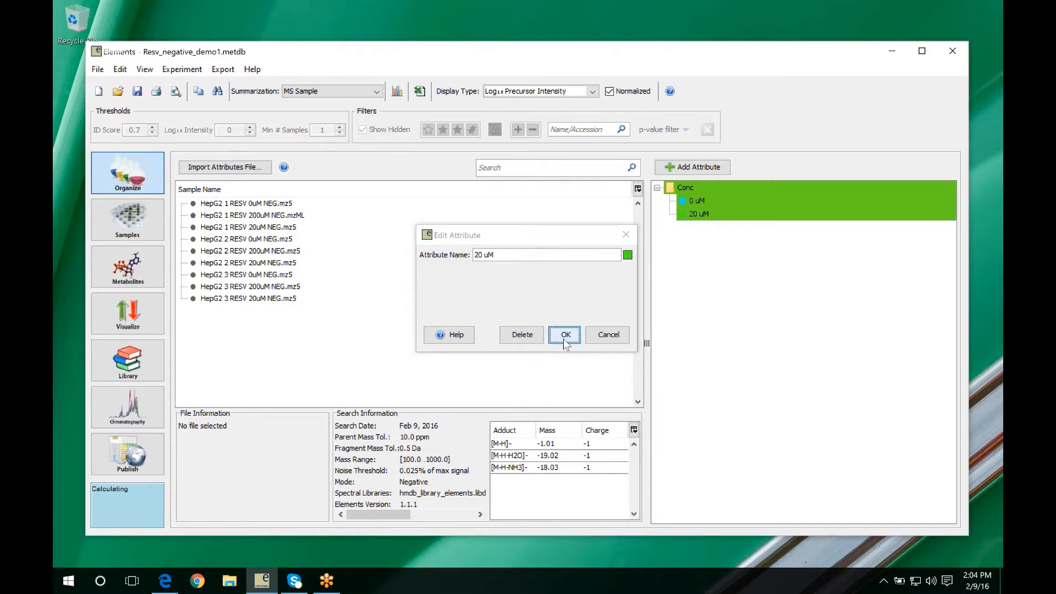
left_click(565, 334)
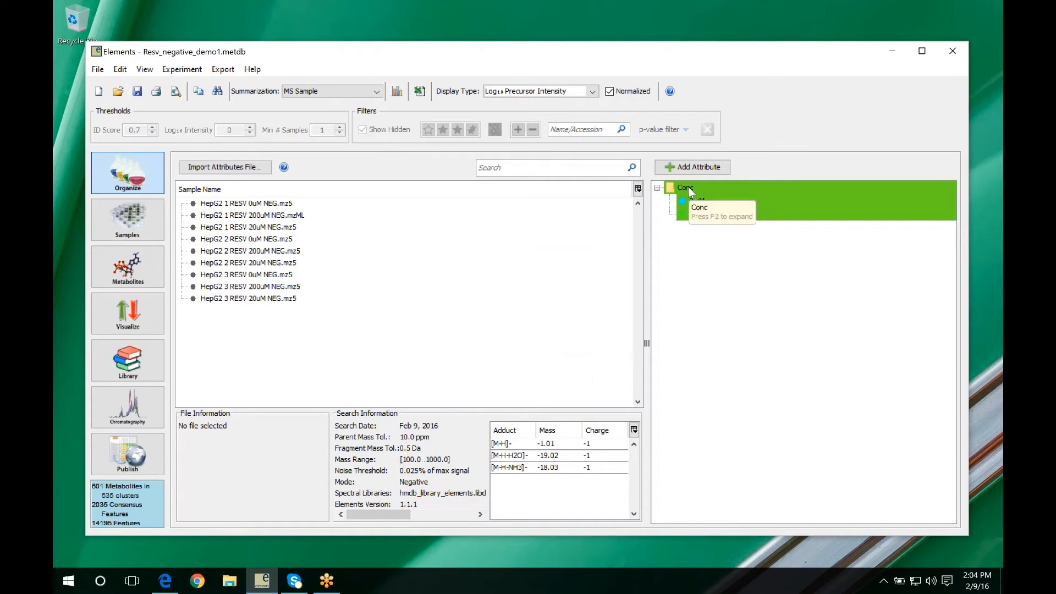
Step: Add a third attribute named "200 uM" to the Conc attribute group
left_click(698, 166)
left_click(478, 311)
type("200 uM")
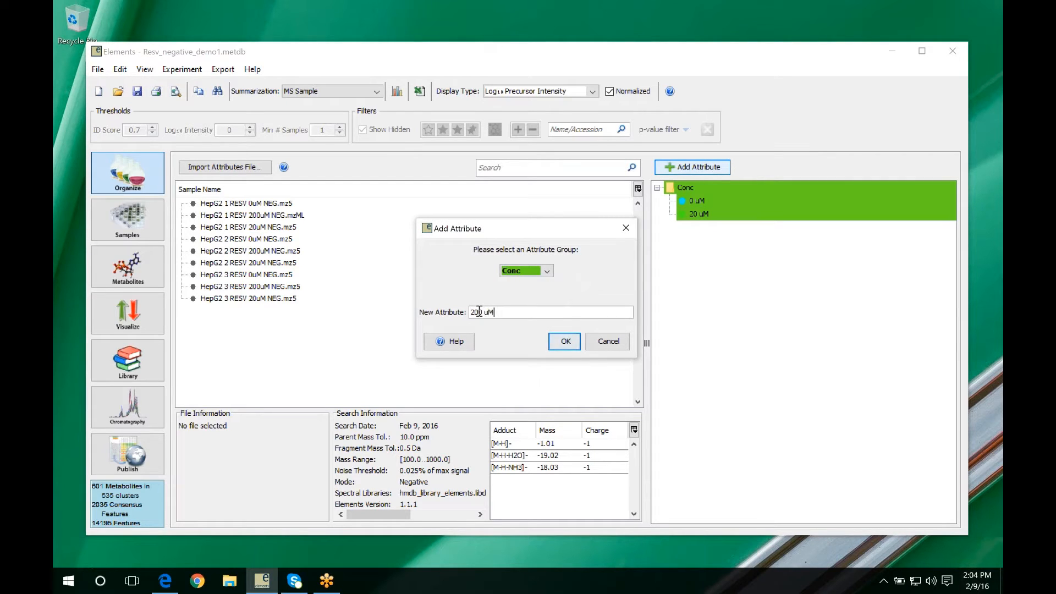
left_click(560, 342)
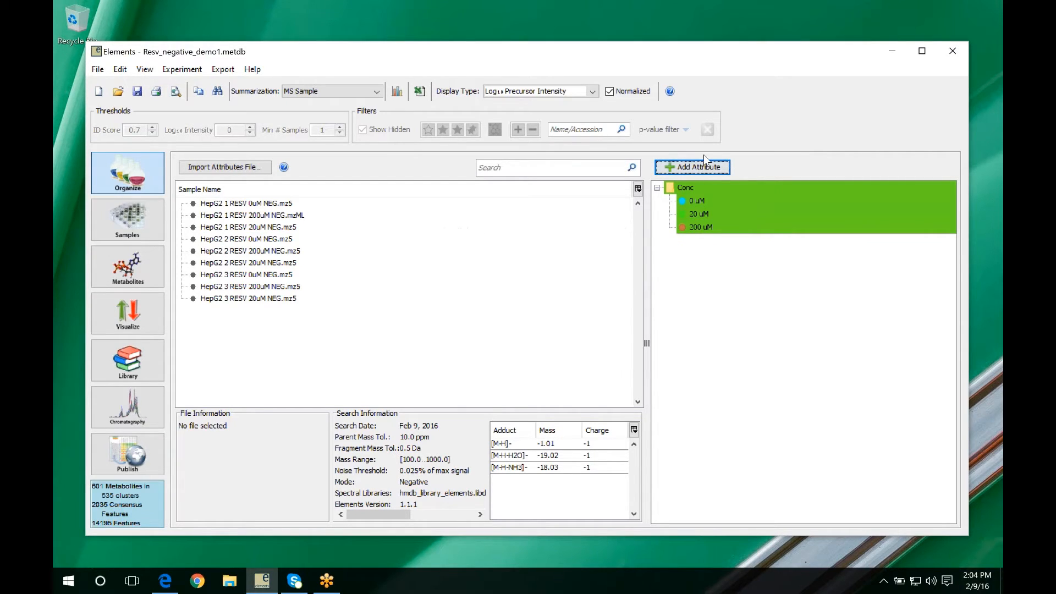
Step: Create a new attribute group named Sample with a first attribute 1
left_click(663, 167)
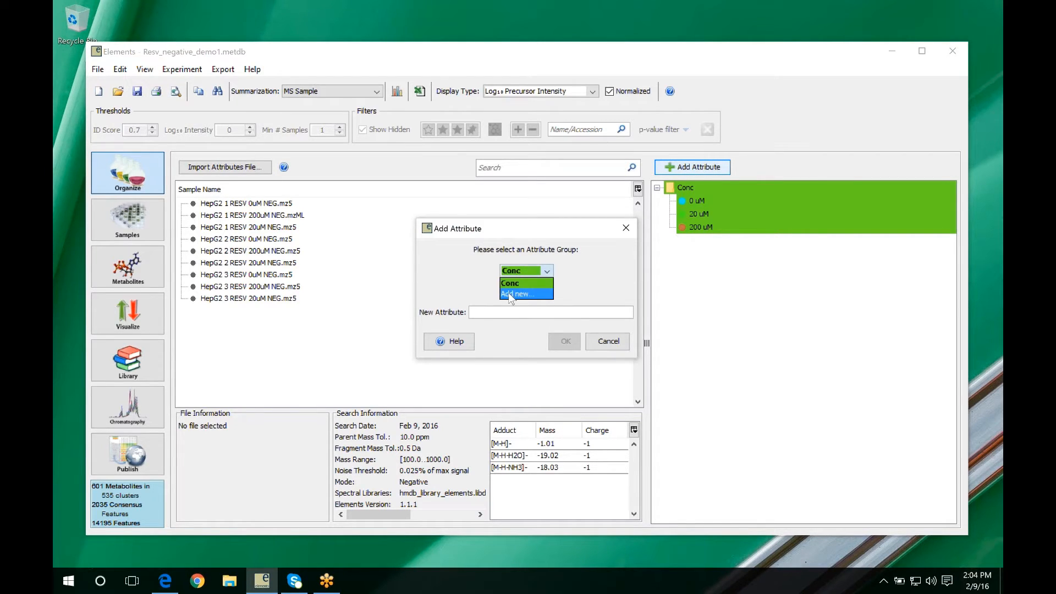
left_click(517, 294)
left_click(517, 293)
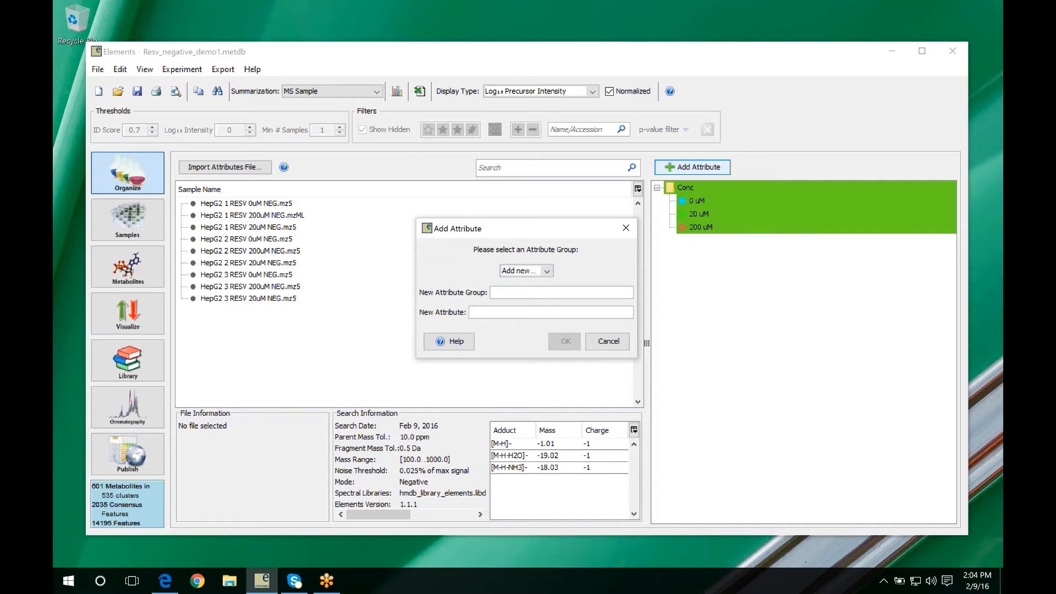
type("Sample")
left_click(508, 309)
type("1")
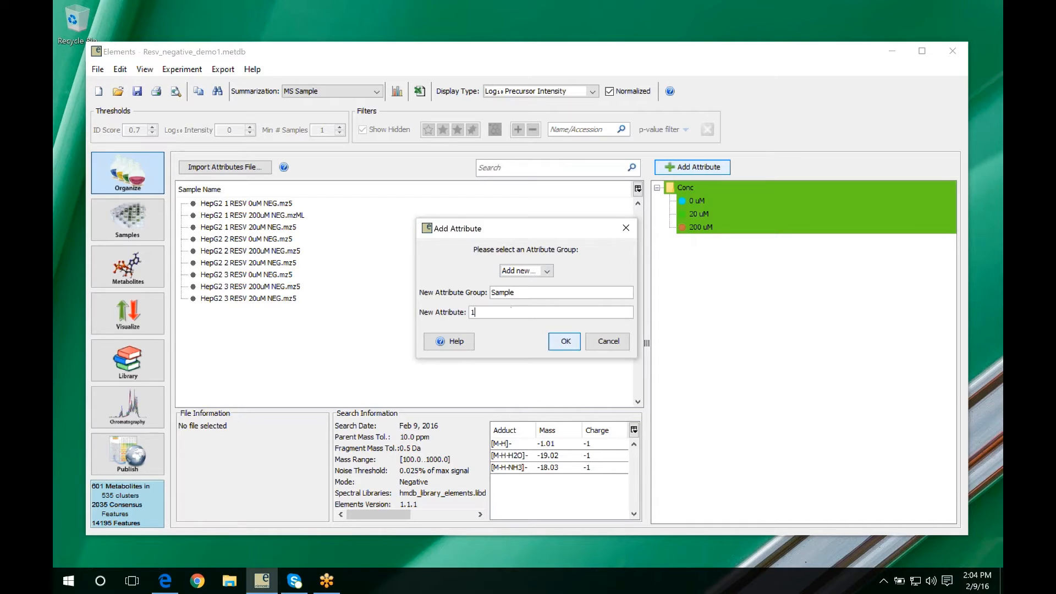
left_click(566, 343)
Step: Add a second attribute named "2" to the Sample attribute group
left_click(708, 168)
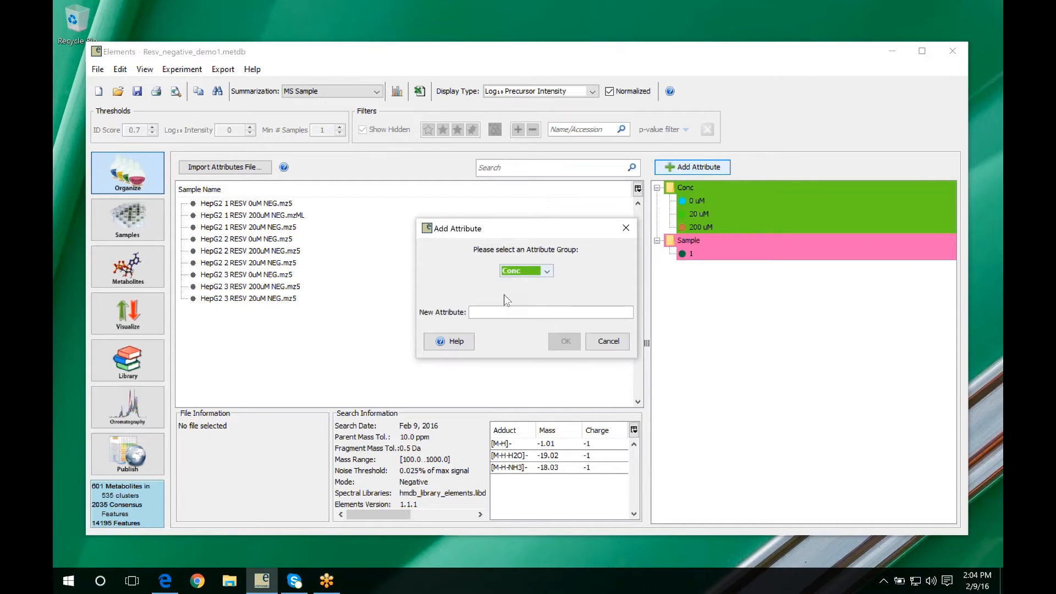
left_click(520, 272)
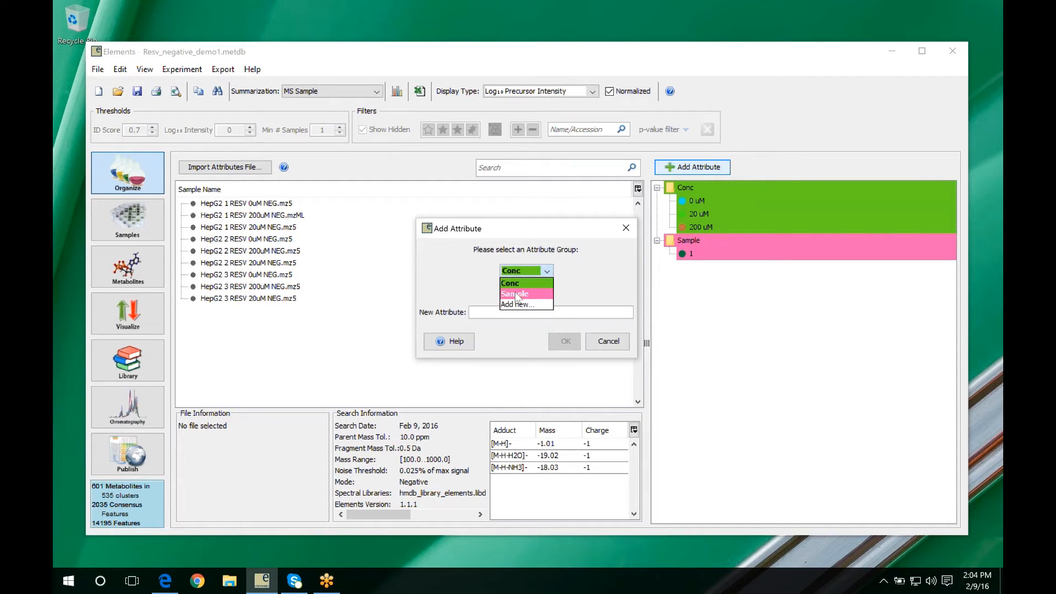
left_click(512, 296)
left_click(511, 312)
type("2")
left_click(564, 341)
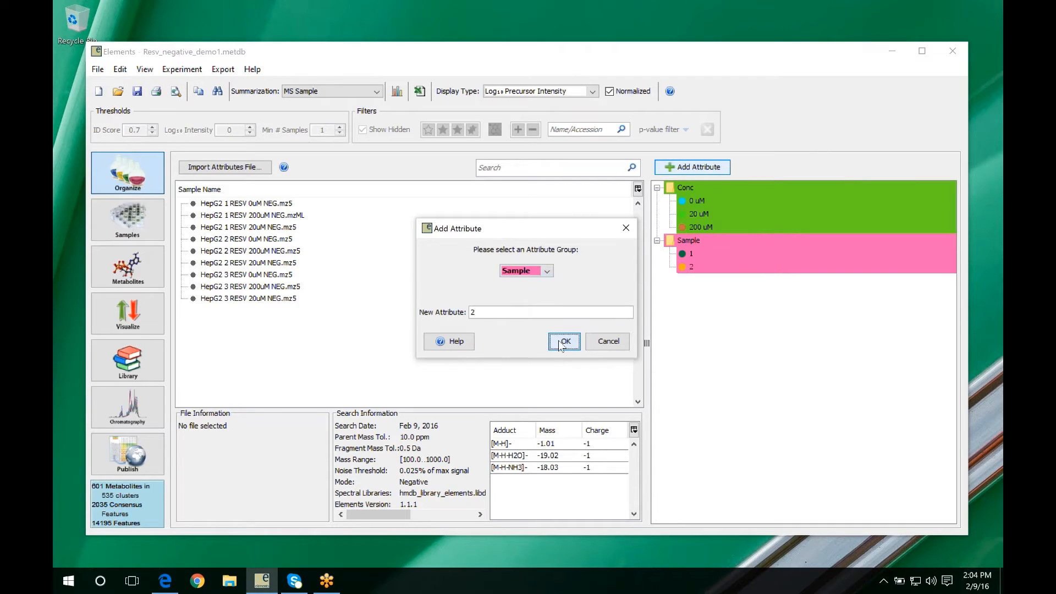
Step: Add a third attribute named "3" to the Sample attribute group
left_click(692, 167)
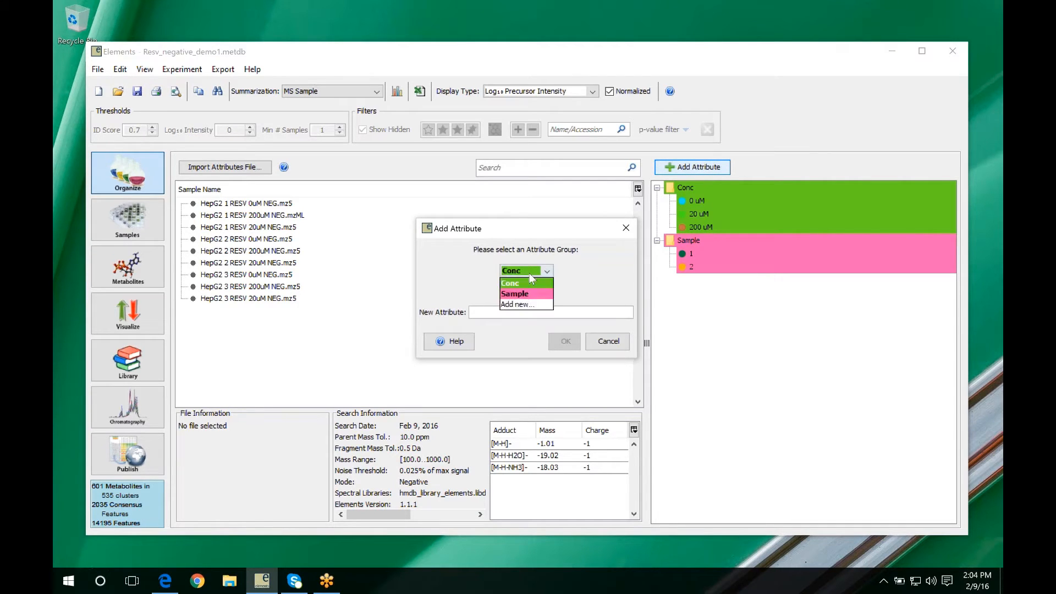
left_click(527, 292)
left_click(511, 312)
type("3")
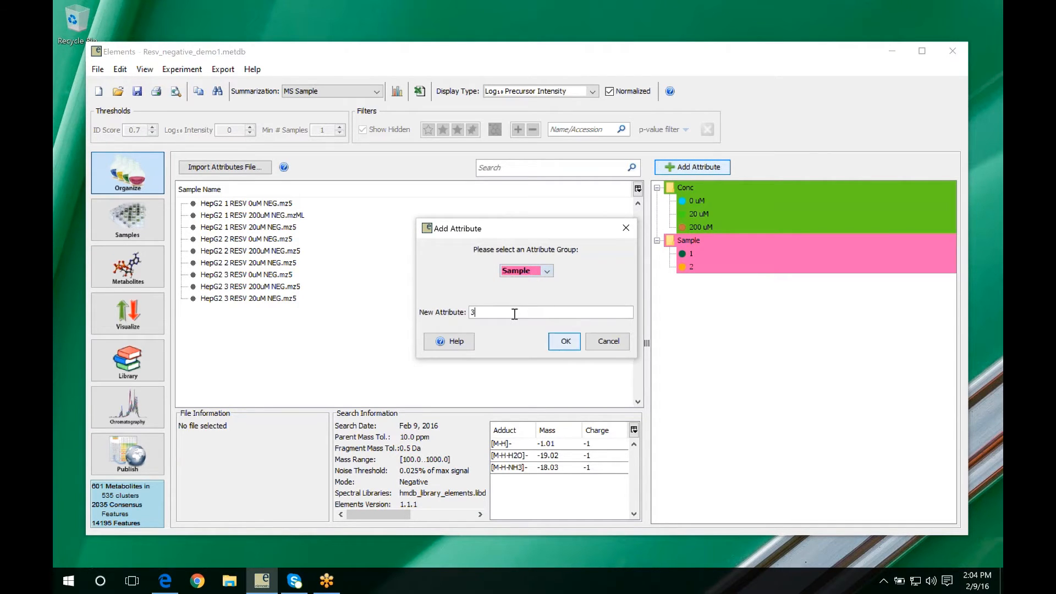
left_click(569, 346)
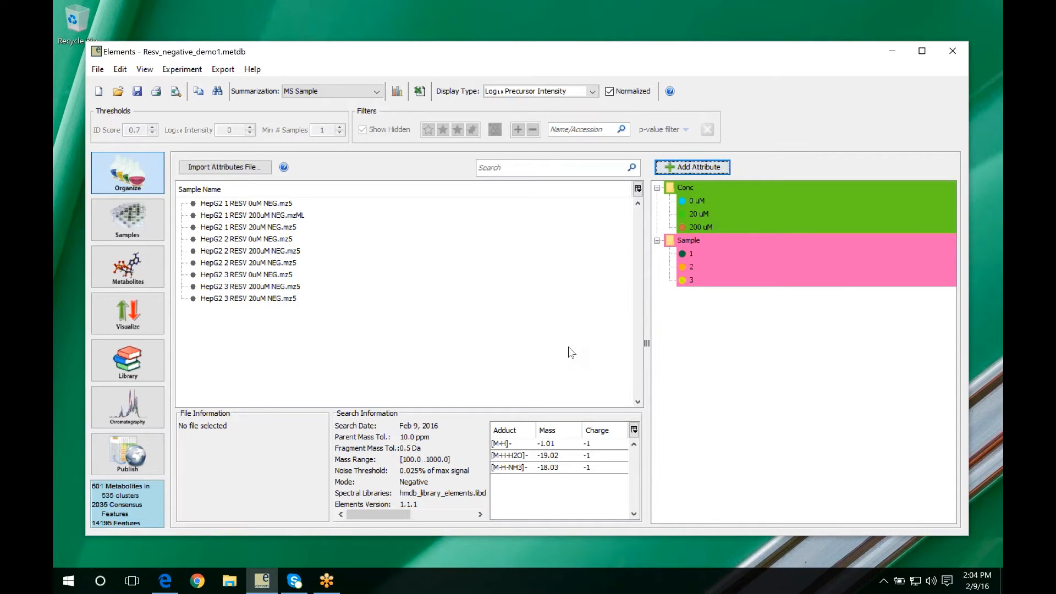
Step: Assign the Conc attribute 0 uM and the Sample attribute 1 to the HepG2 1 RESV 0uM NEG.mz5 file
left_click(271, 204)
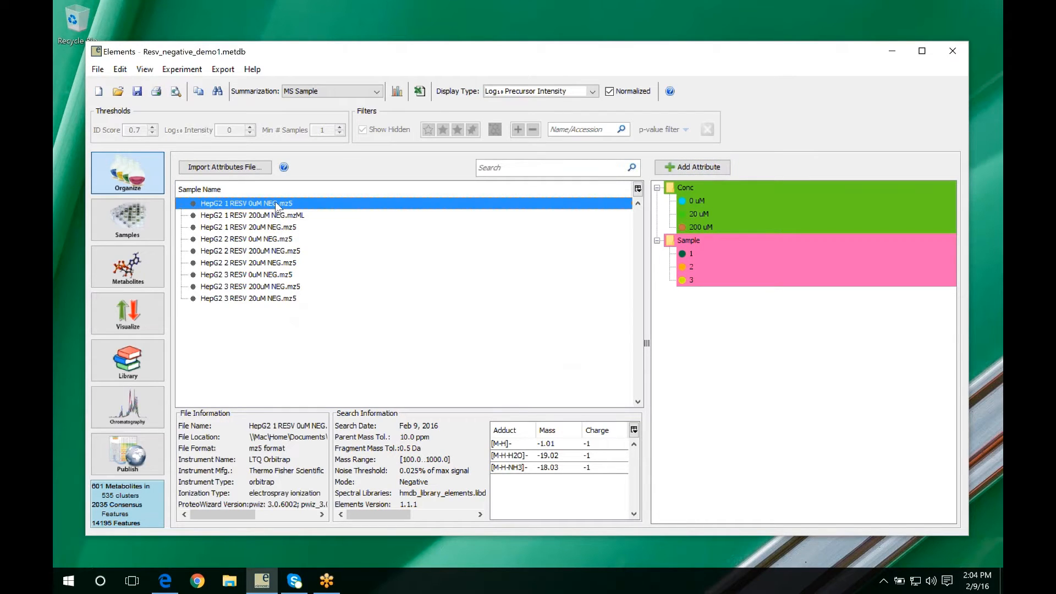
left_click_drag(704, 200, 594, 210)
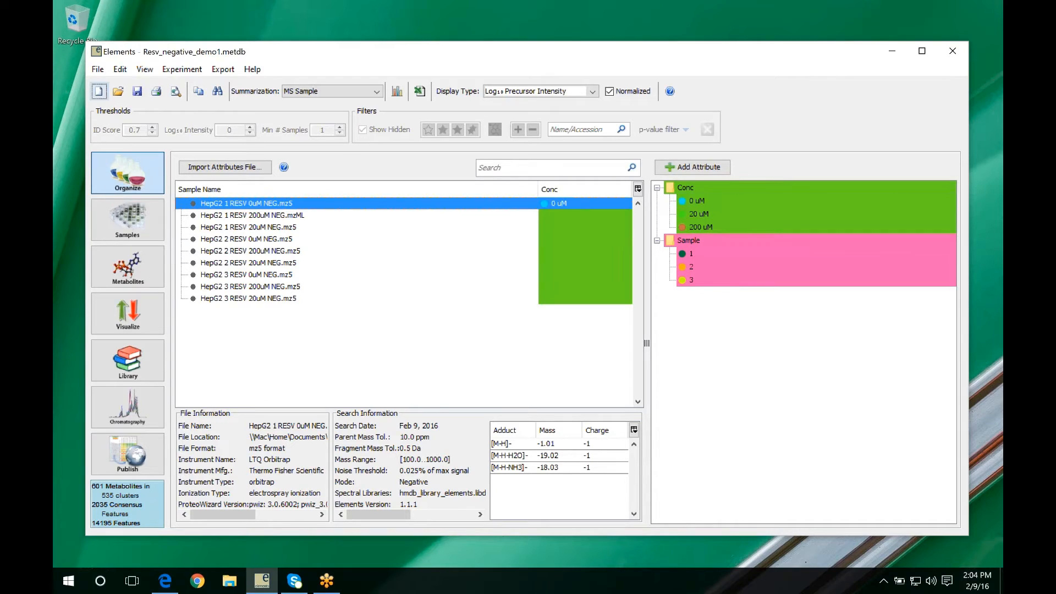
left_click_drag(695, 253, 517, 202)
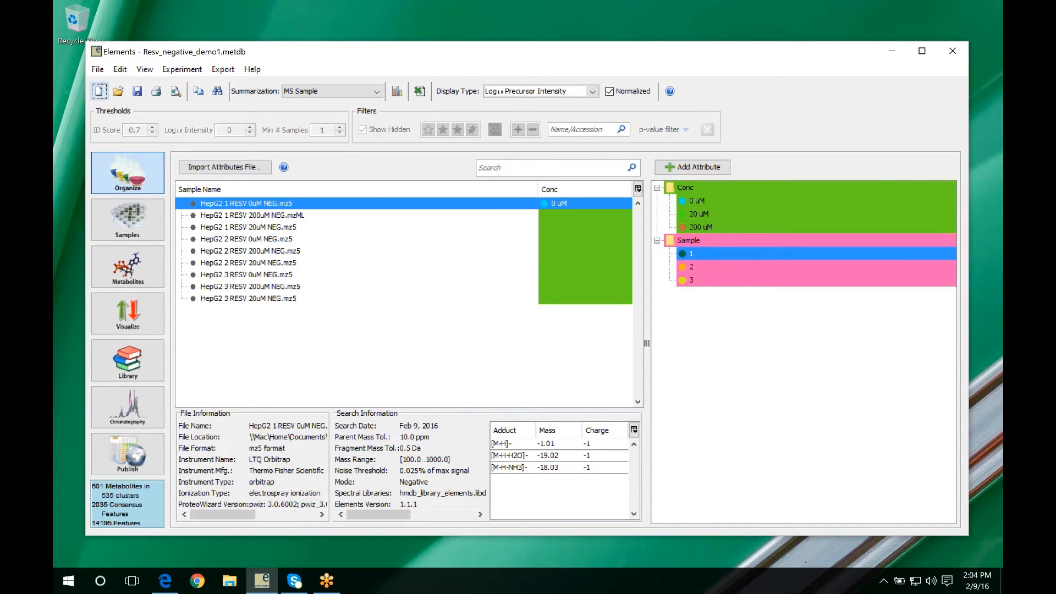
Step: Extend the selection to the HepG2 1 RESV 200uM and 20uM files and assign Sample attribute 1 to all three
left_click(281, 216, "ctrl")
left_click(280, 227, "ctrl")
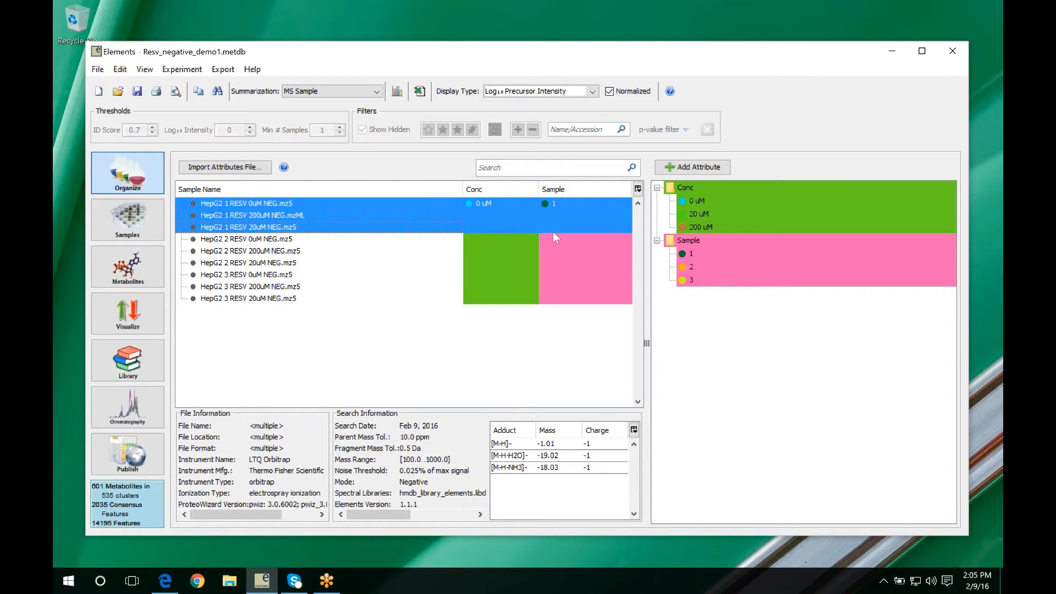
right_click(526, 226)
mouse_move(605, 265)
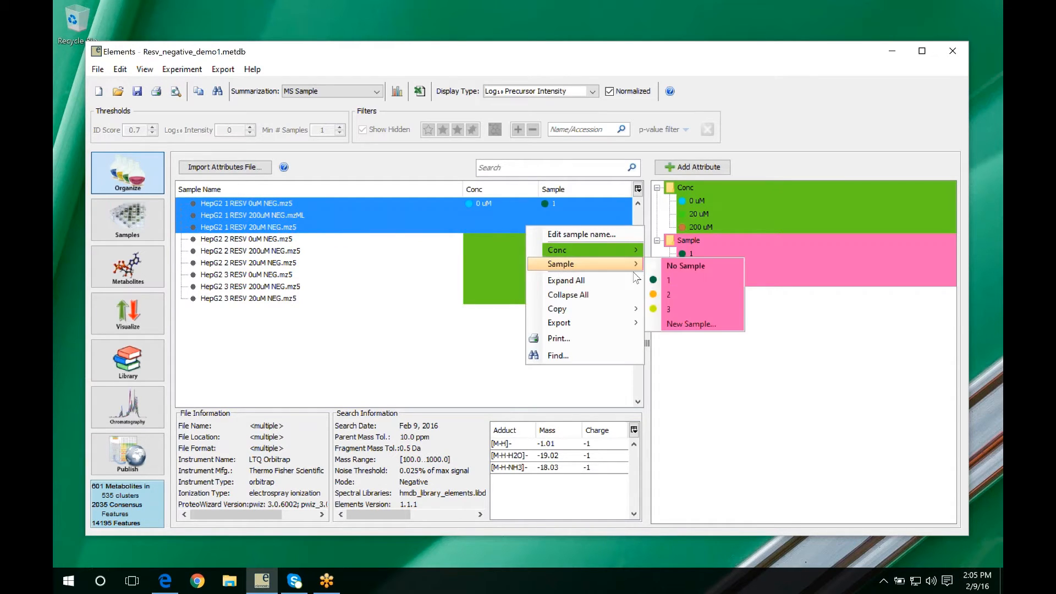
left_click(666, 280)
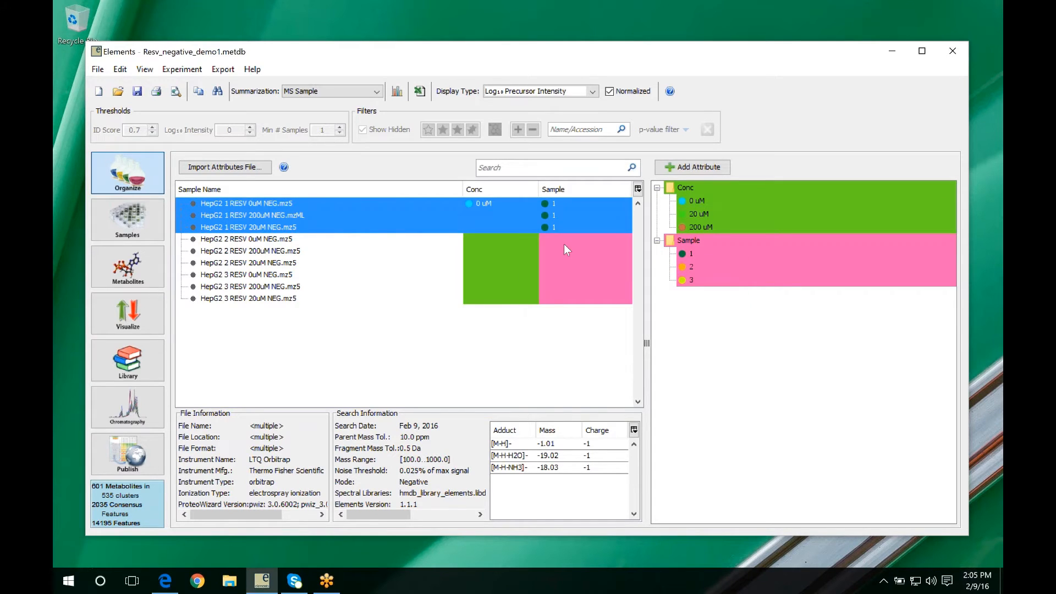
Step: Assign the Conc attribute 200 uM to the three RESV 200uM files and widen the Conc column
left_click(289, 215)
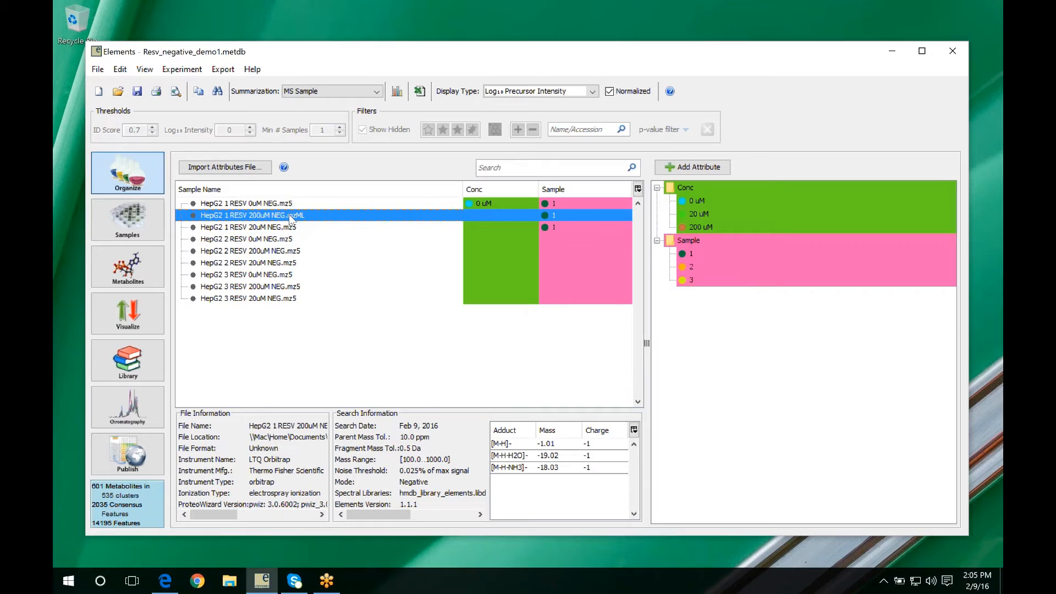
left_click(285, 251, "ctrl")
left_click(274, 286, "ctrl")
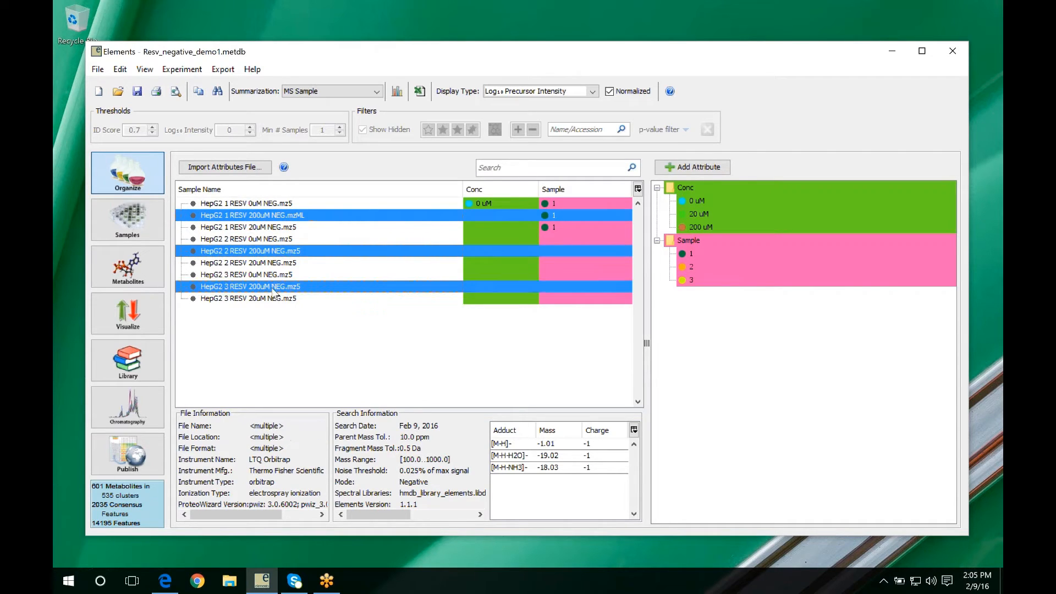
right_click(484, 285)
mouse_move(583, 321)
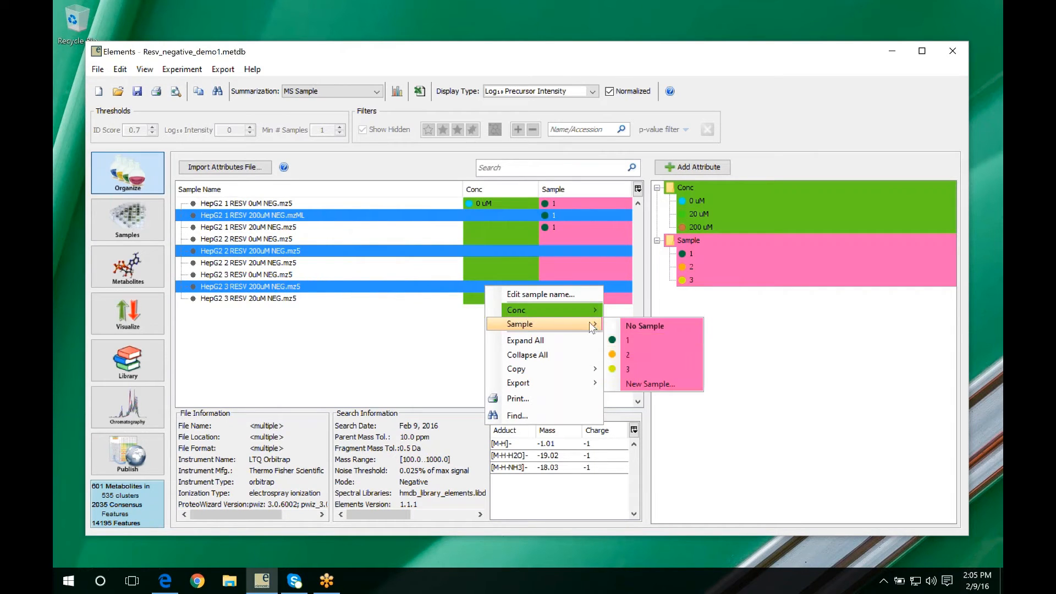
left_click(642, 355)
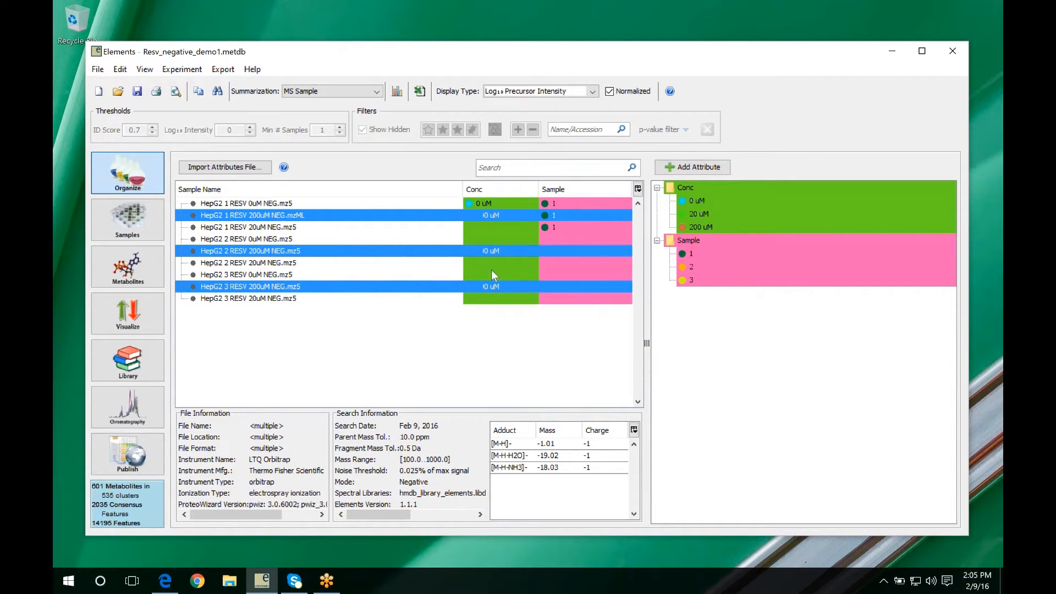
left_click_drag(468, 192, 433, 192)
Step: Assign the Conc attribute 20 uM to the RESV 20uM files of HepG2 1, 2 and 3
left_click(329, 227)
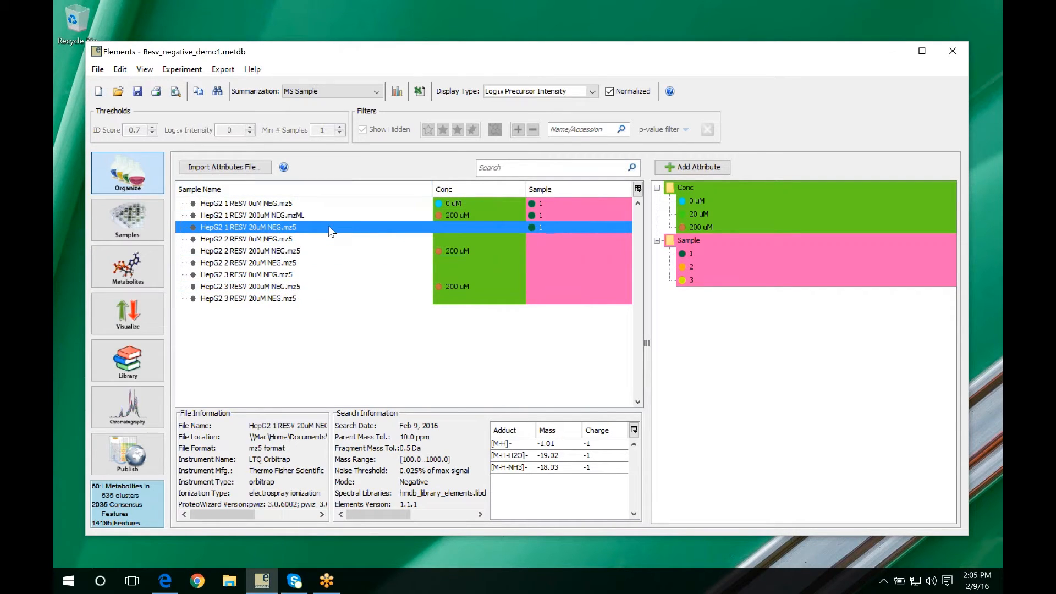
left_click(294, 264, "ctrl")
left_click(340, 298, "ctrl")
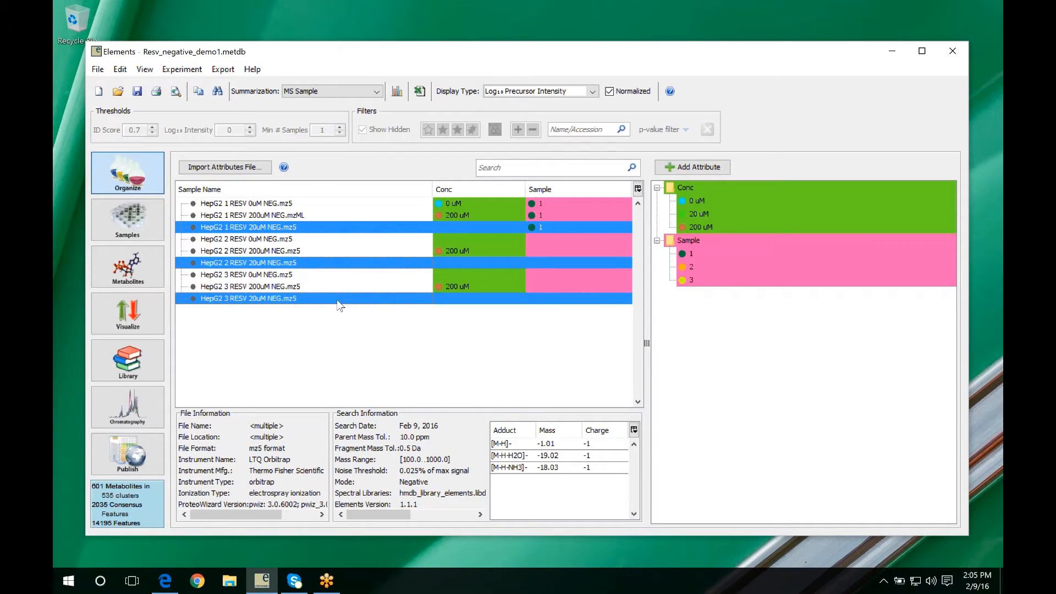
right_click(454, 298)
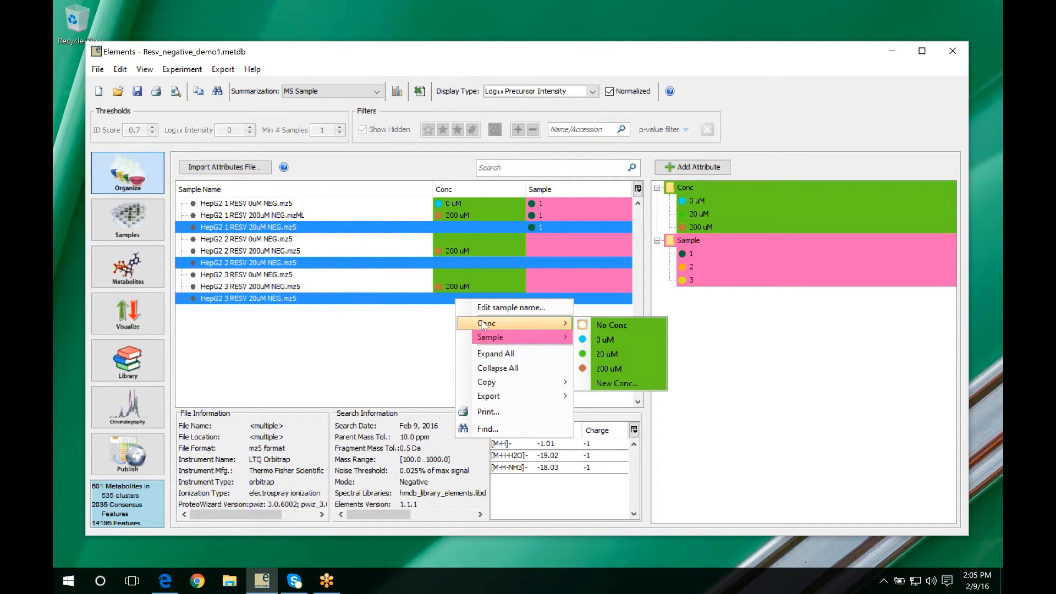
mouse_move(537, 332)
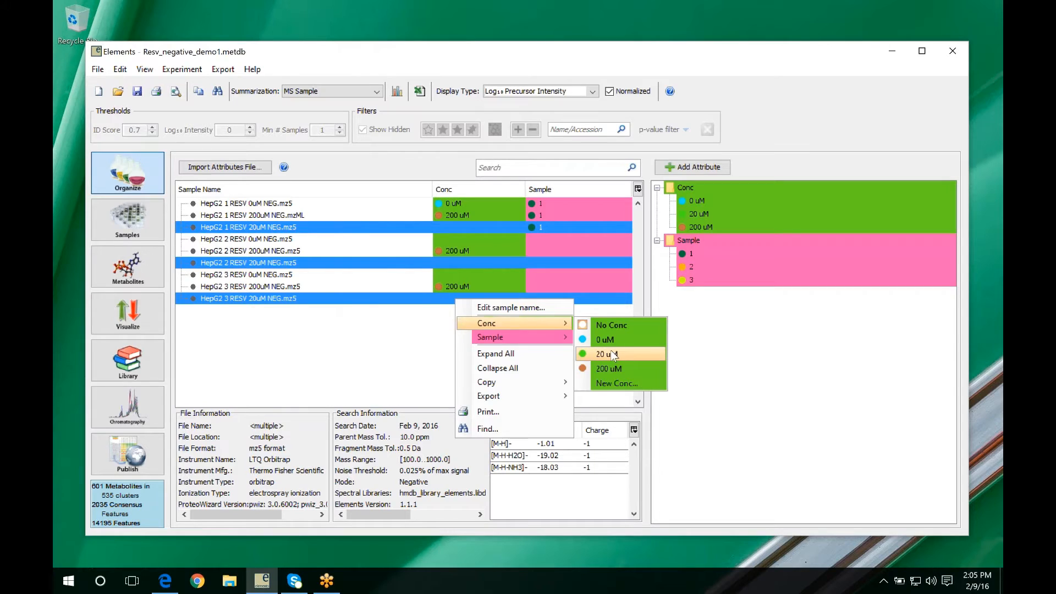
left_click(611, 352)
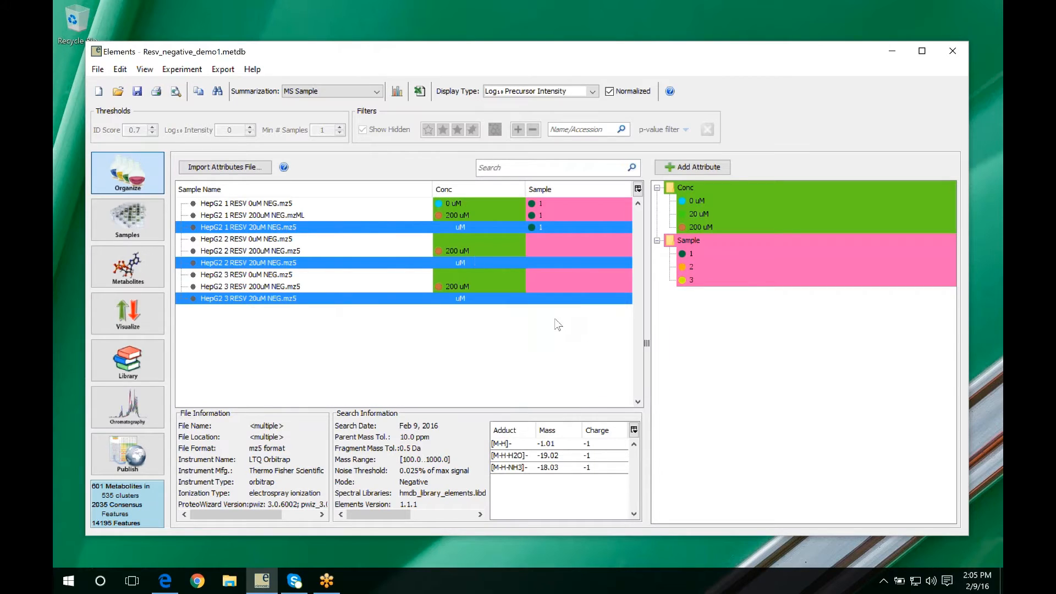
Step: Assign the Conc attribute 0 uM to the HepG2 2 and HepG2 3 RESV 0uM files
left_click(368, 239)
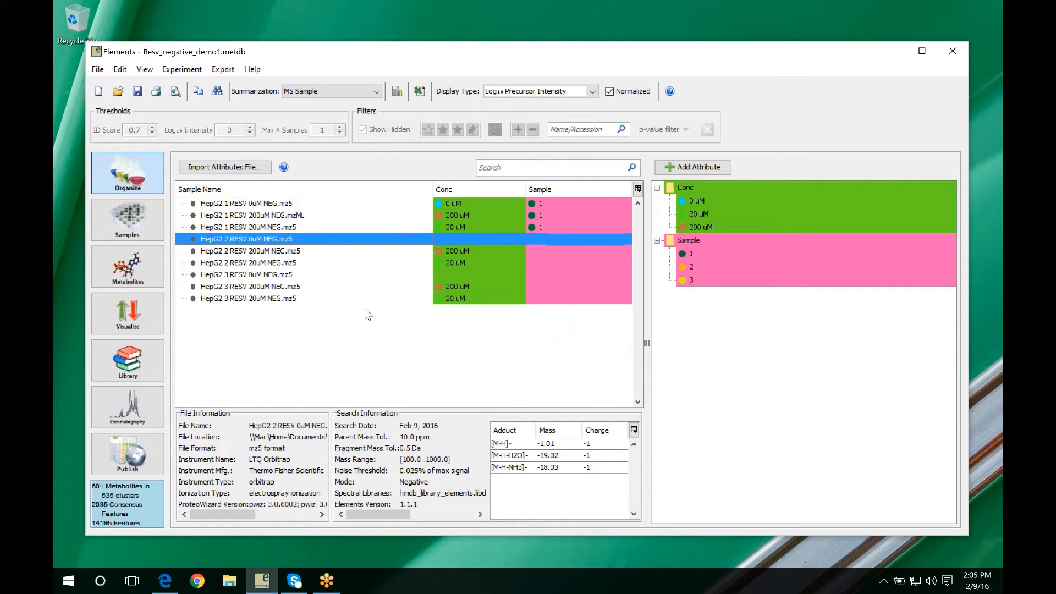
left_click(342, 275, "ctrl")
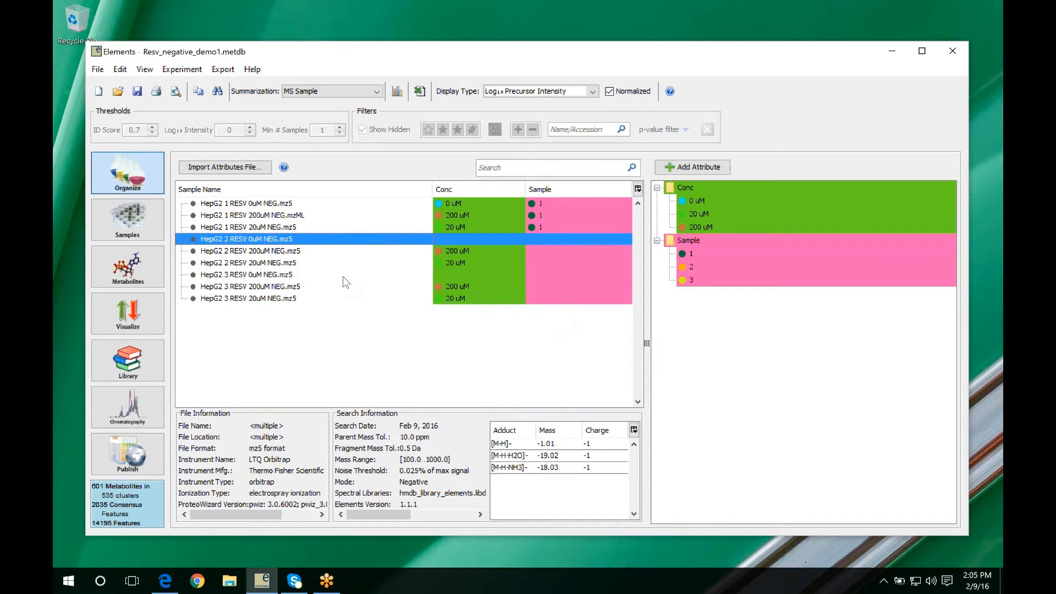
right_click(468, 275)
mouse_move(582, 311)
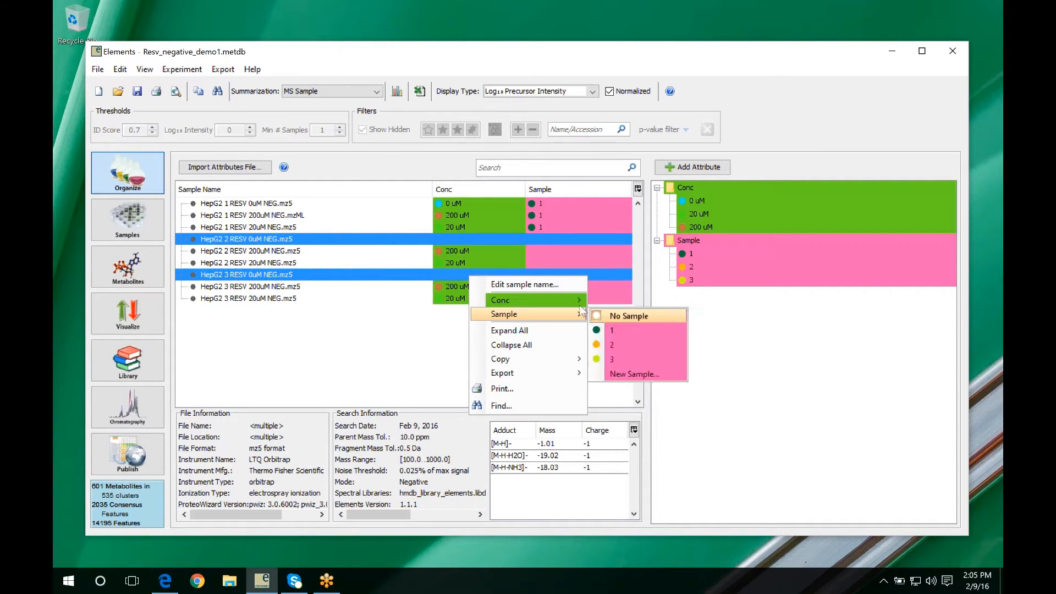
left_click(618, 313)
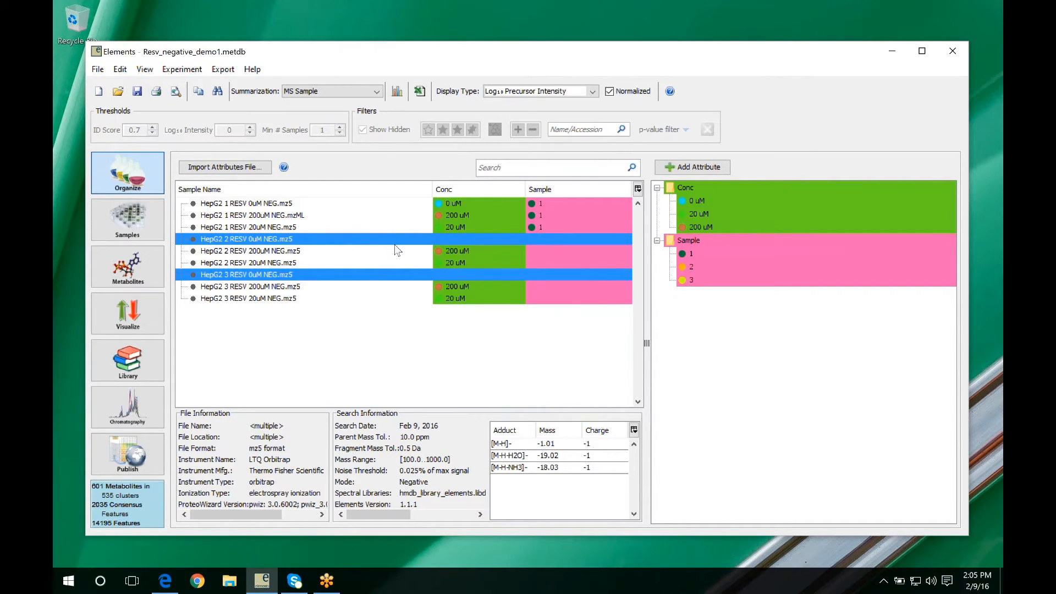
Step: Assign the Sample attribute 2 to the three HepG2 2 files
left_click(303, 240)
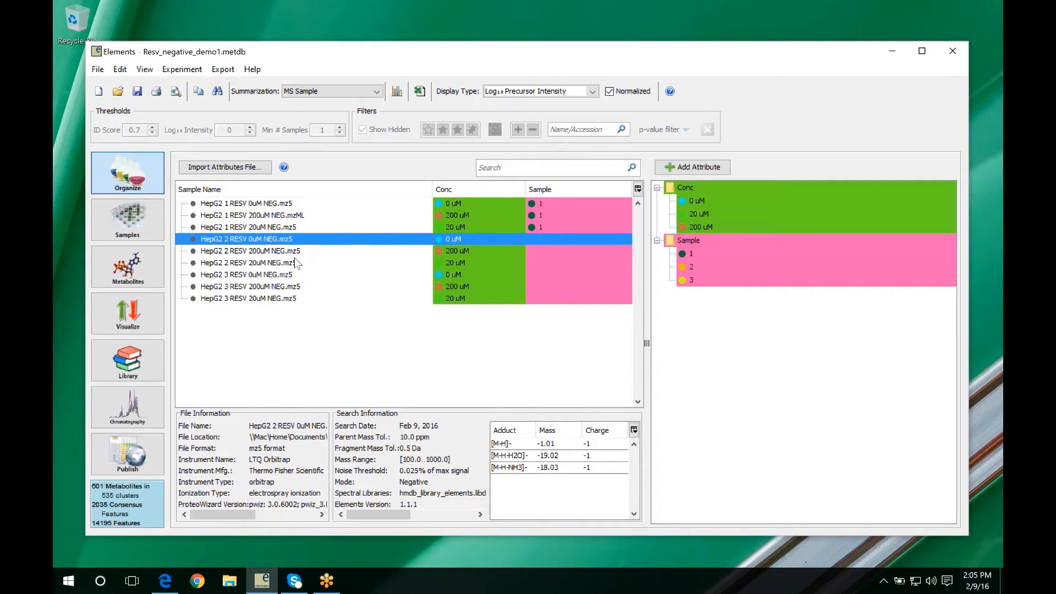
left_click(290, 264, "shift")
right_click(553, 242)
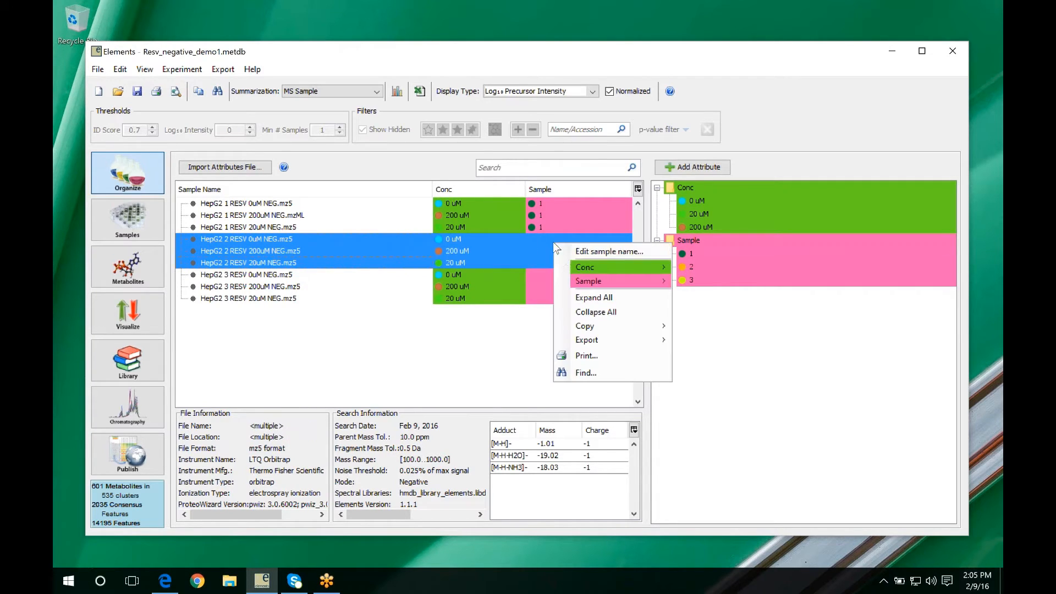
mouse_move(582, 267)
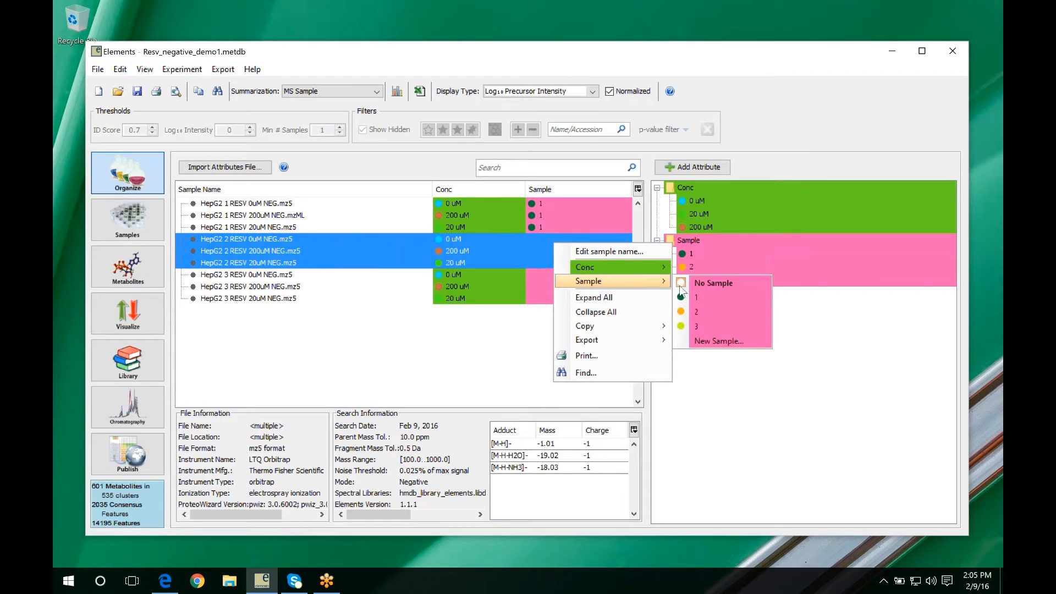
left_click(708, 312)
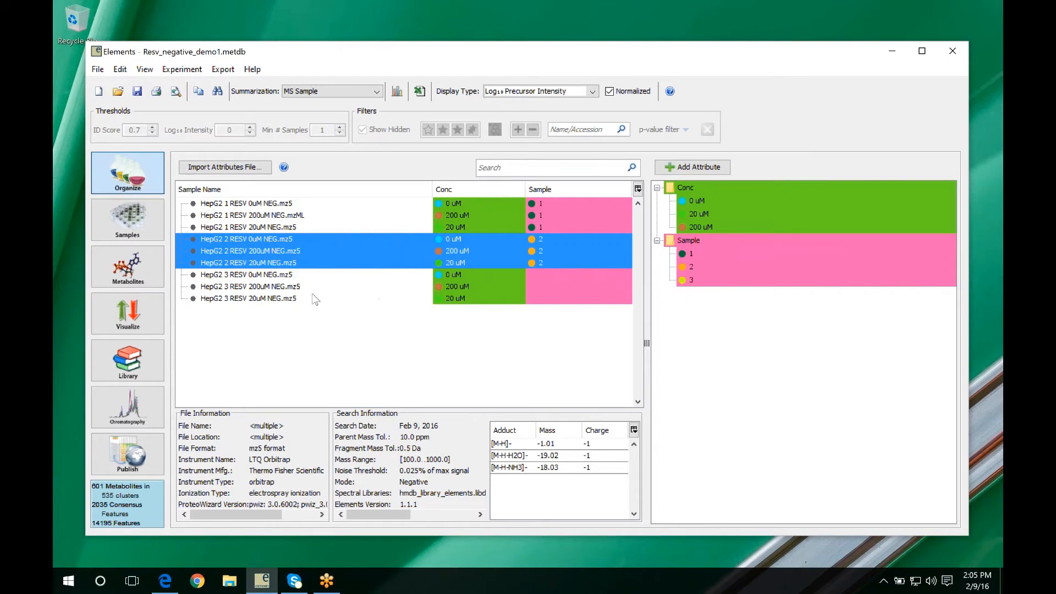
Step: Assign the Sample attribute 3 to the three HepG2 3 files
left_click(282, 277)
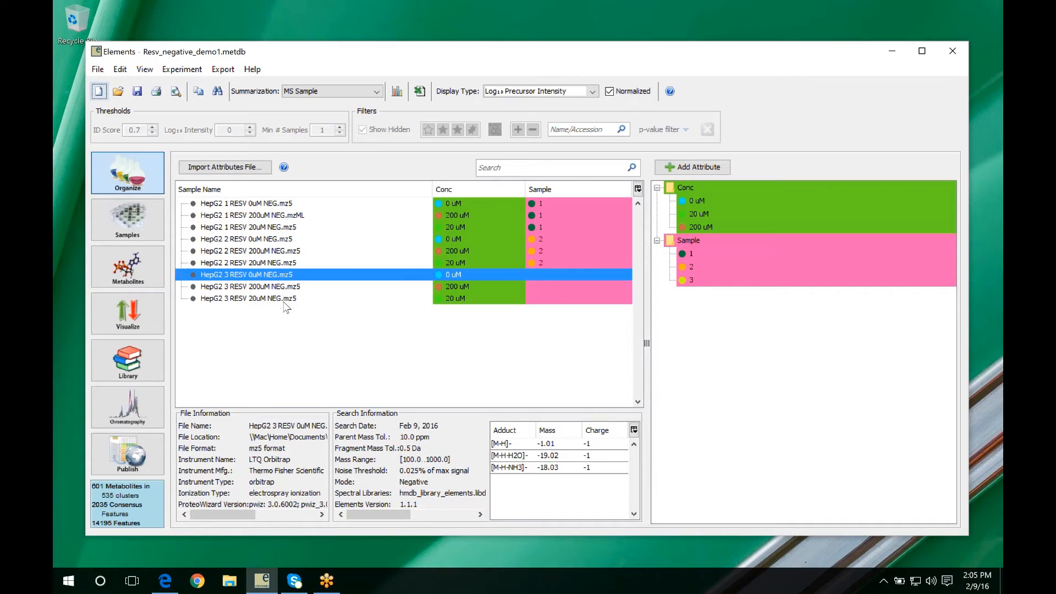
left_click(284, 301, "shift")
right_click(573, 275)
mouse_move(597, 313)
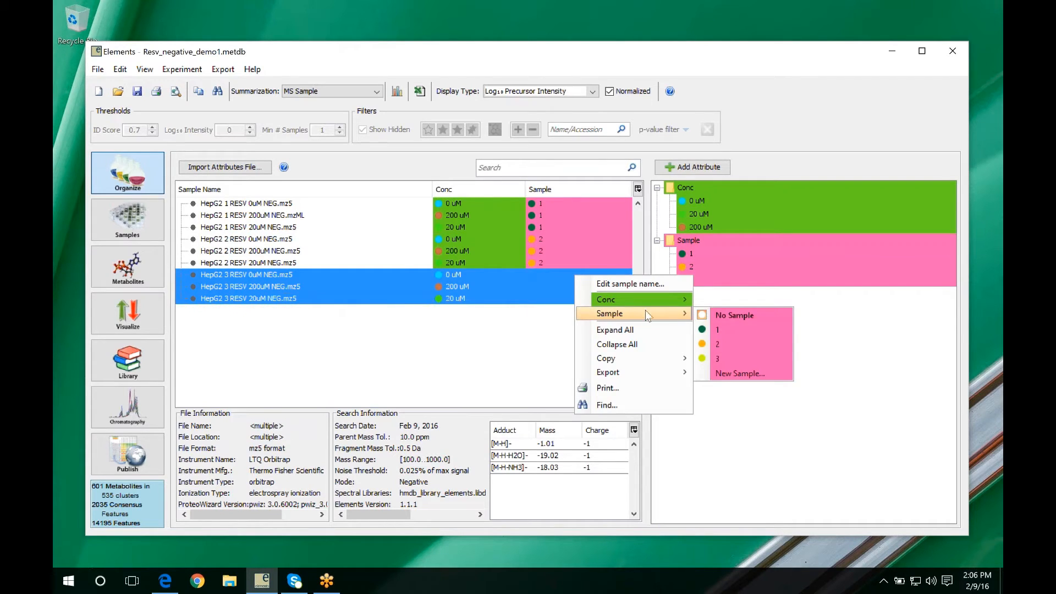
left_click(716, 352)
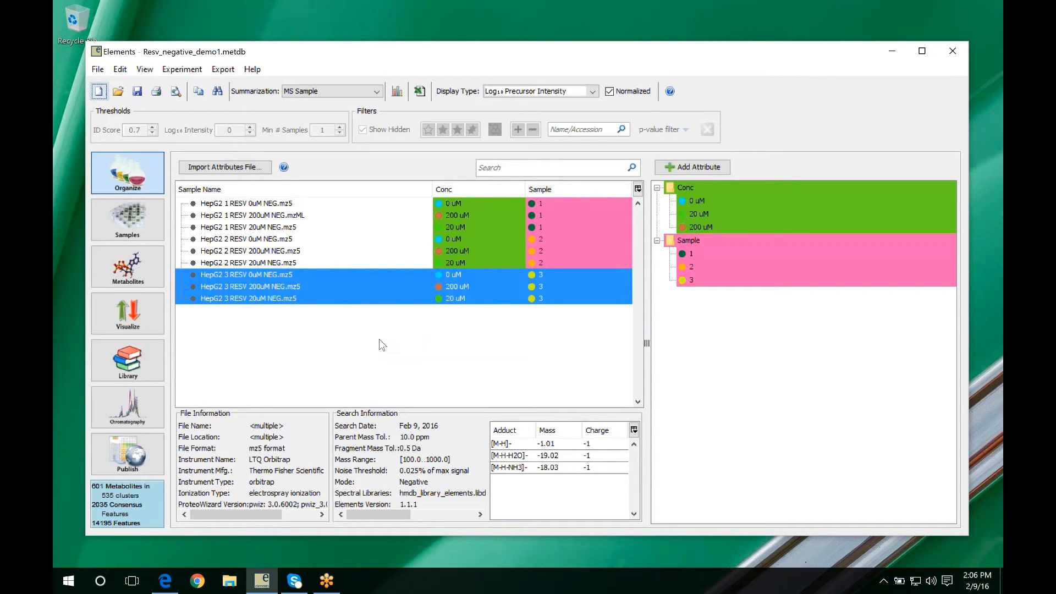
Step: Open the experimental design editor and add the attribute groups Conc and Sample above MS Sample, with Conc at the highest level
left_click(377, 91)
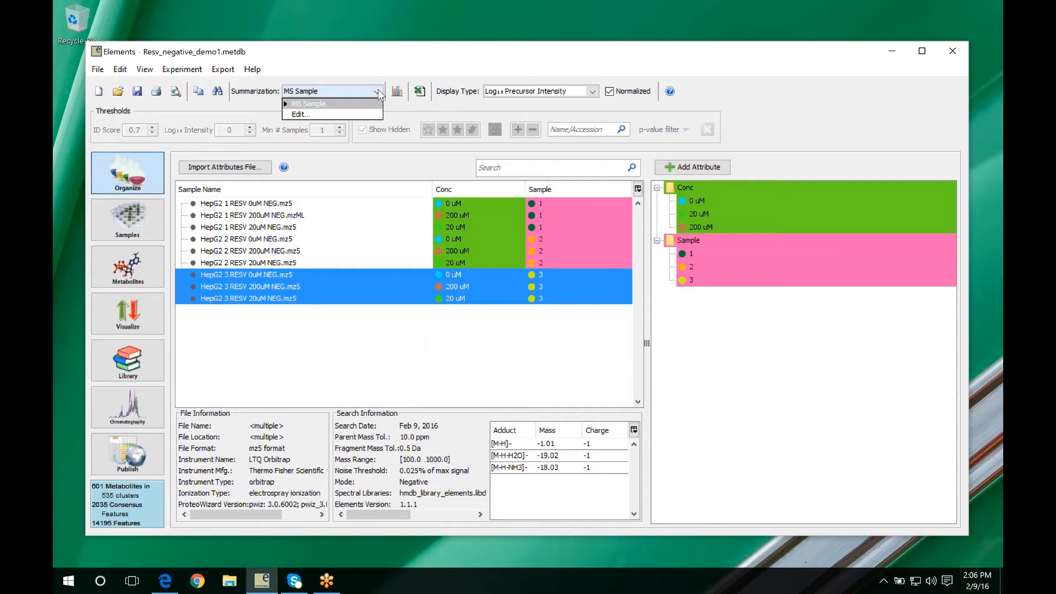
left_click(352, 115)
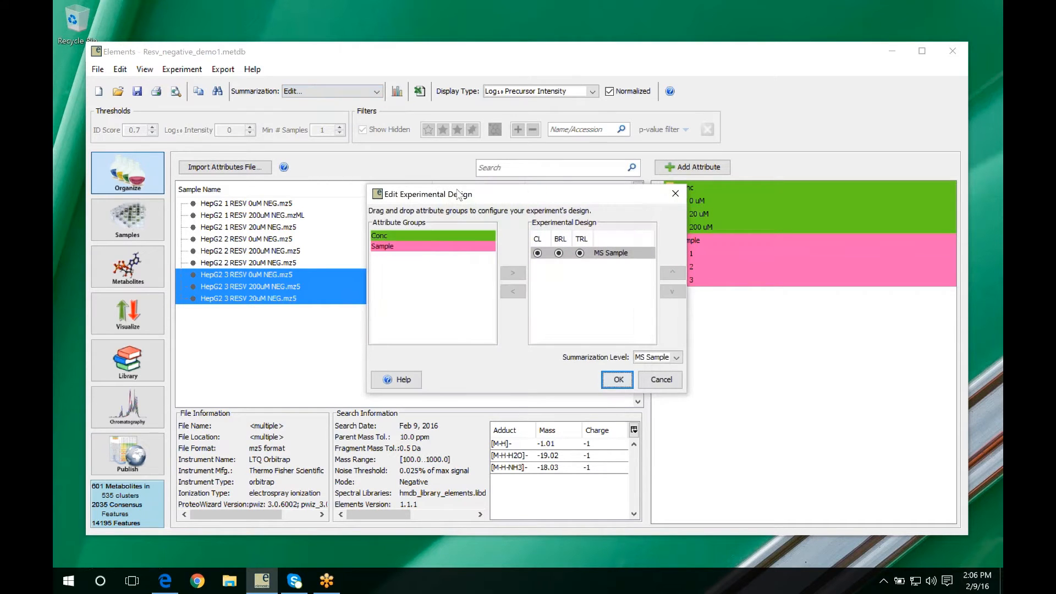
left_click_drag(506, 193, 468, 203)
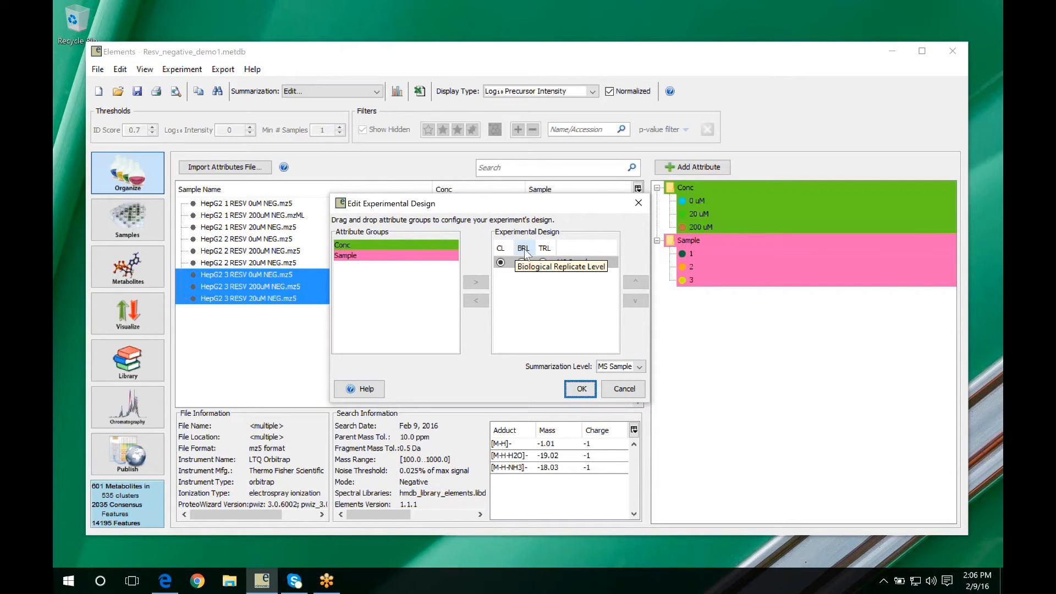
left_click(378, 244)
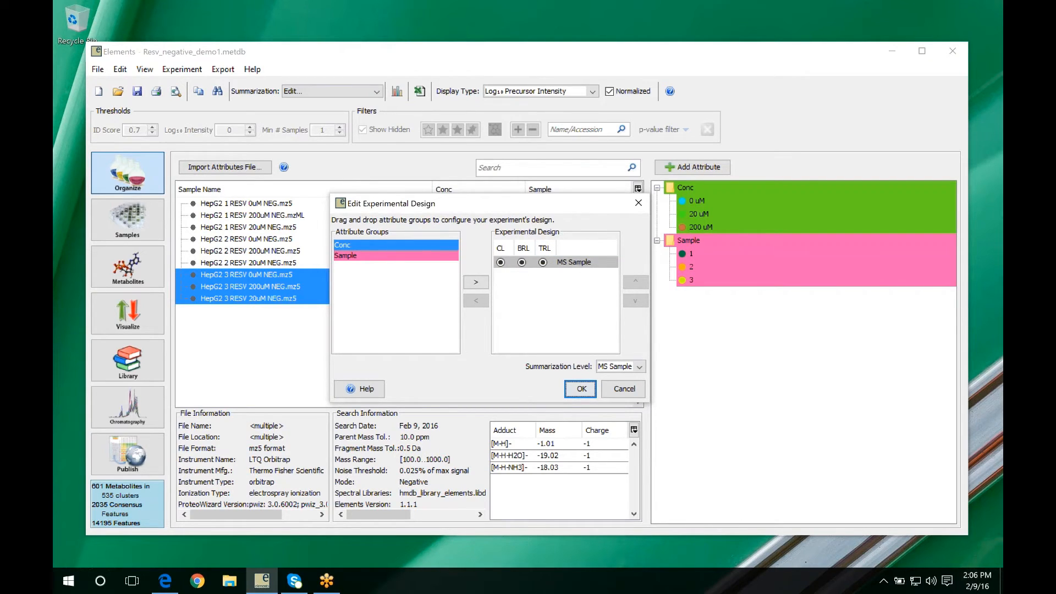
left_click_drag(528, 283, 527, 282)
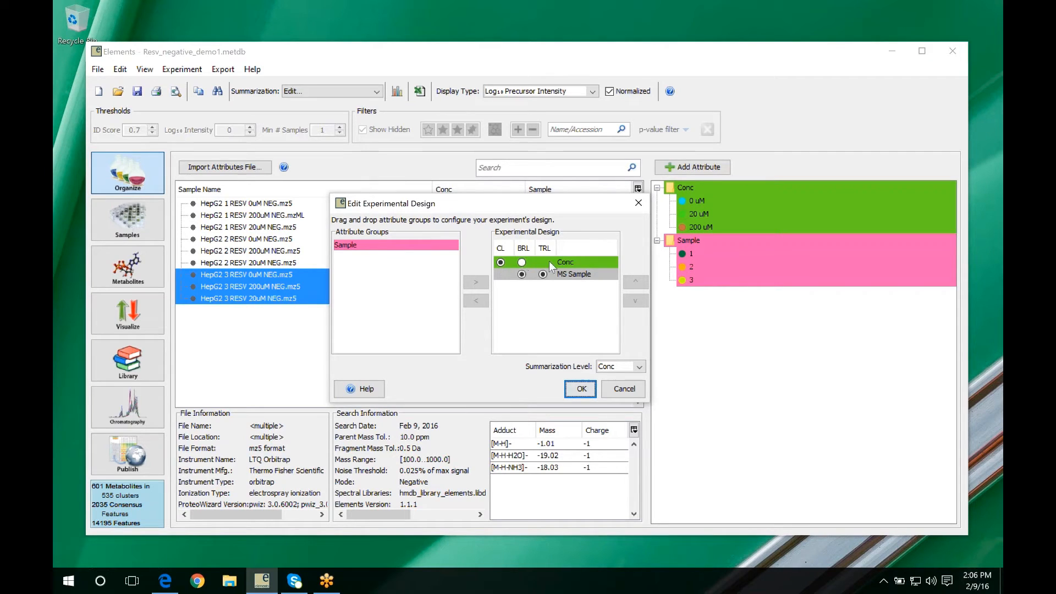
left_click(364, 243)
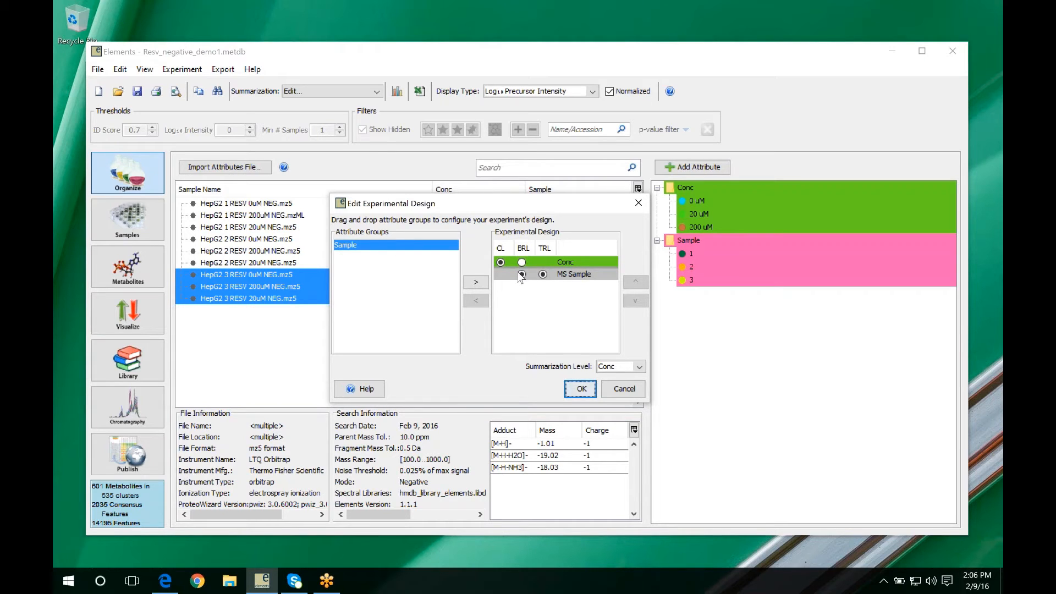
left_click_drag(518, 272, 519, 274)
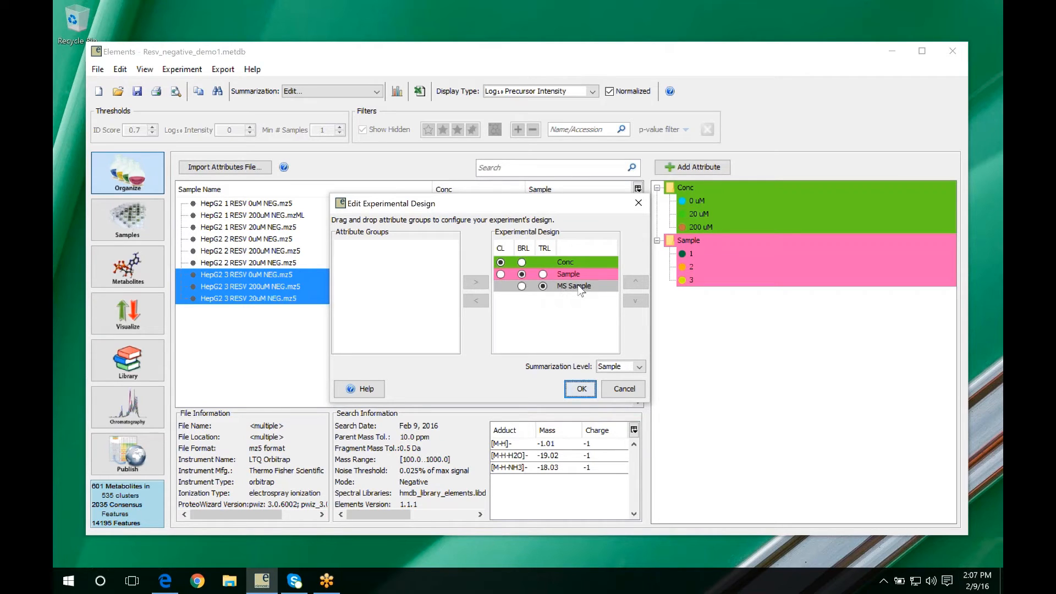
Step: Set the experimental design's summarization level to Sample, apply the design and review the regrouped sample files
left_click(609, 369)
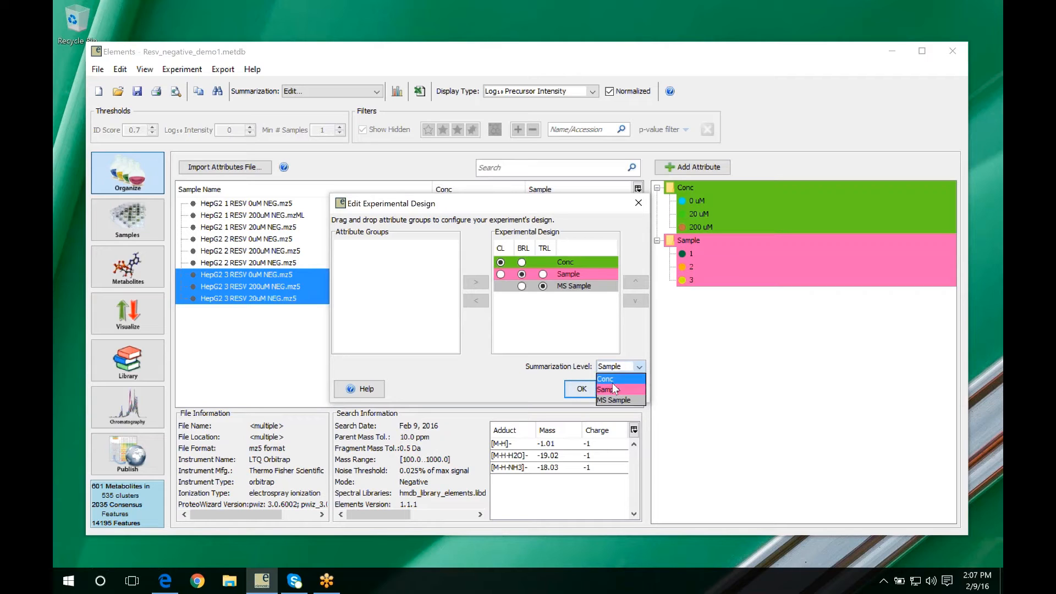
left_click(613, 379)
left_click(616, 368)
left_click(616, 390)
left_click(582, 389)
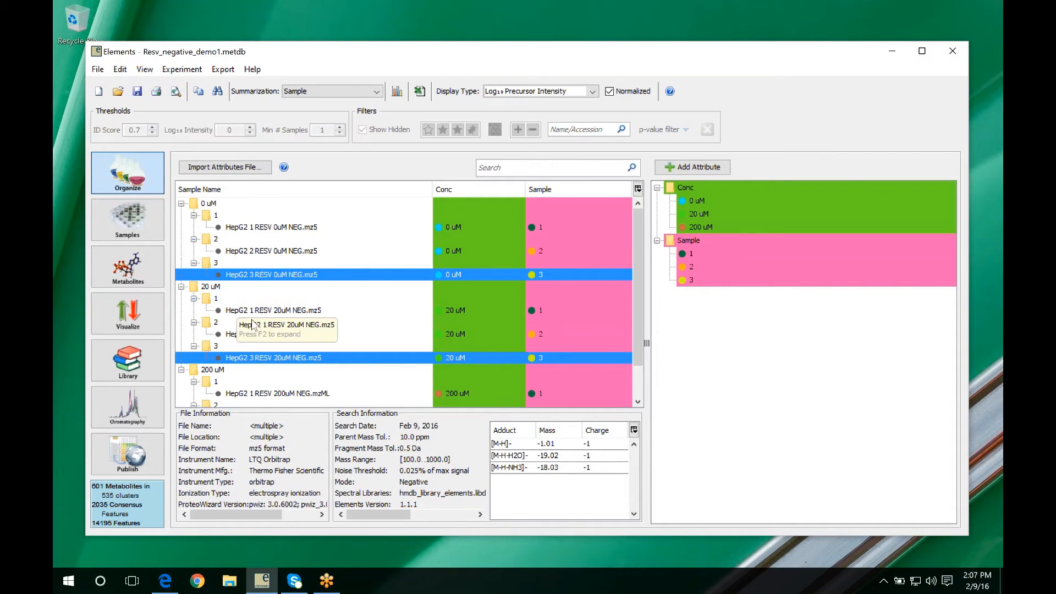
scroll(278, 325, "down", 1)
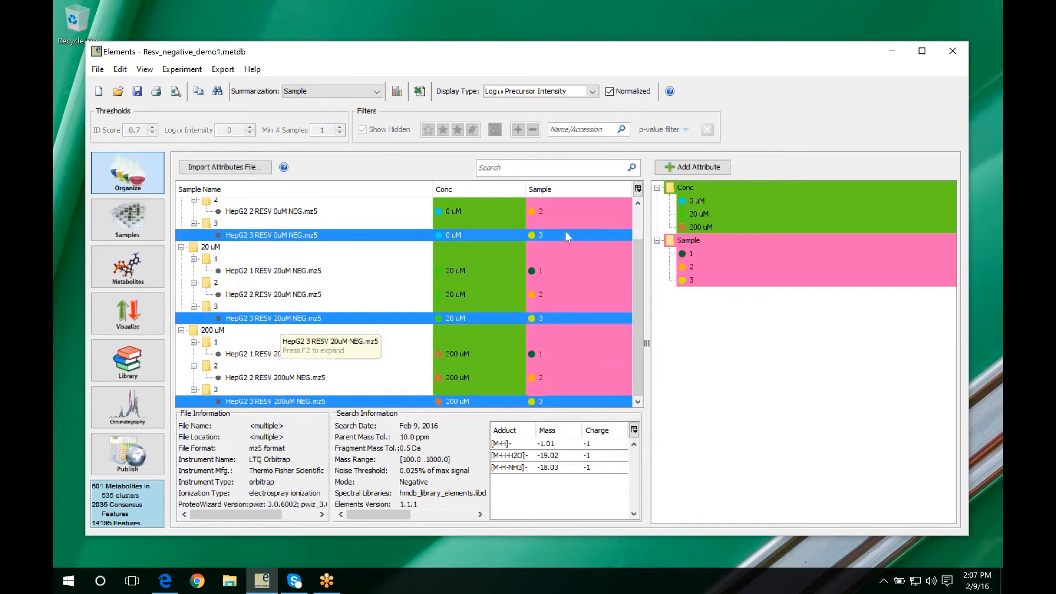
Step: Widen the sample files table and show its Spectrum File column
left_click_drag(646, 227, 751, 214)
left_click(742, 189)
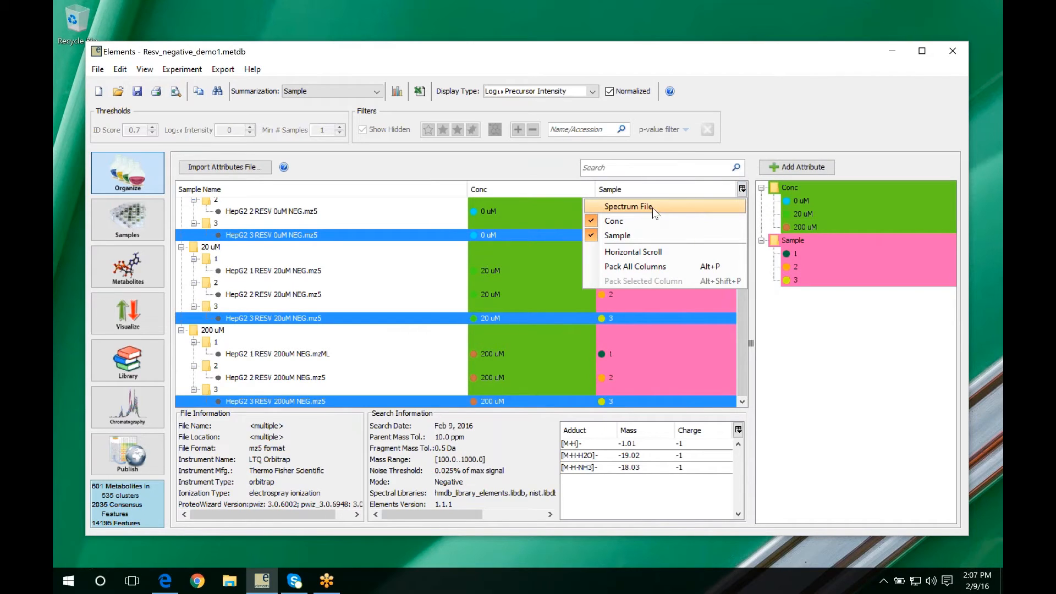
left_click(617, 208)
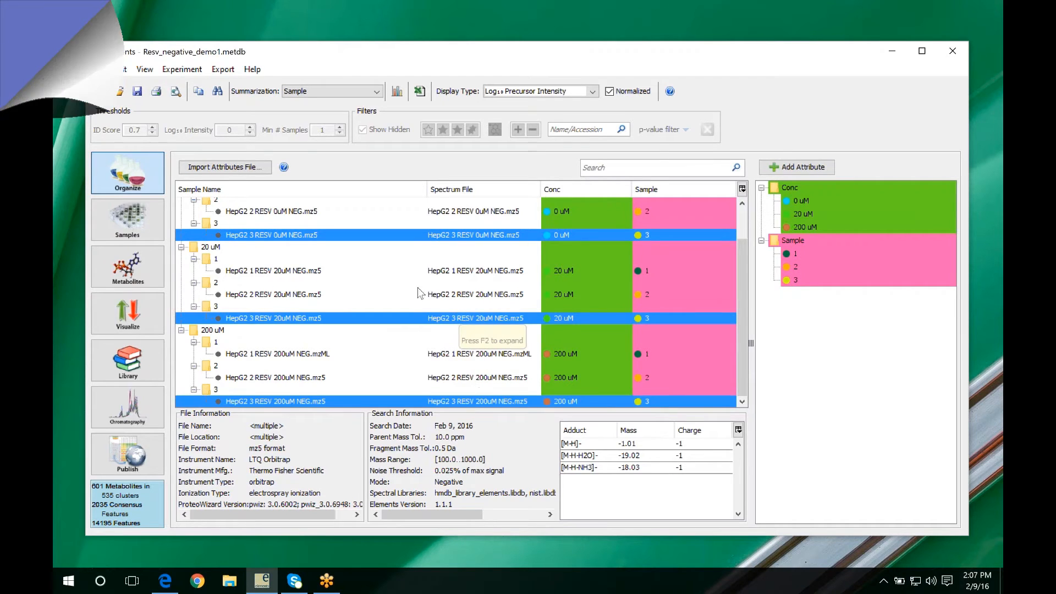
left_click(458, 308)
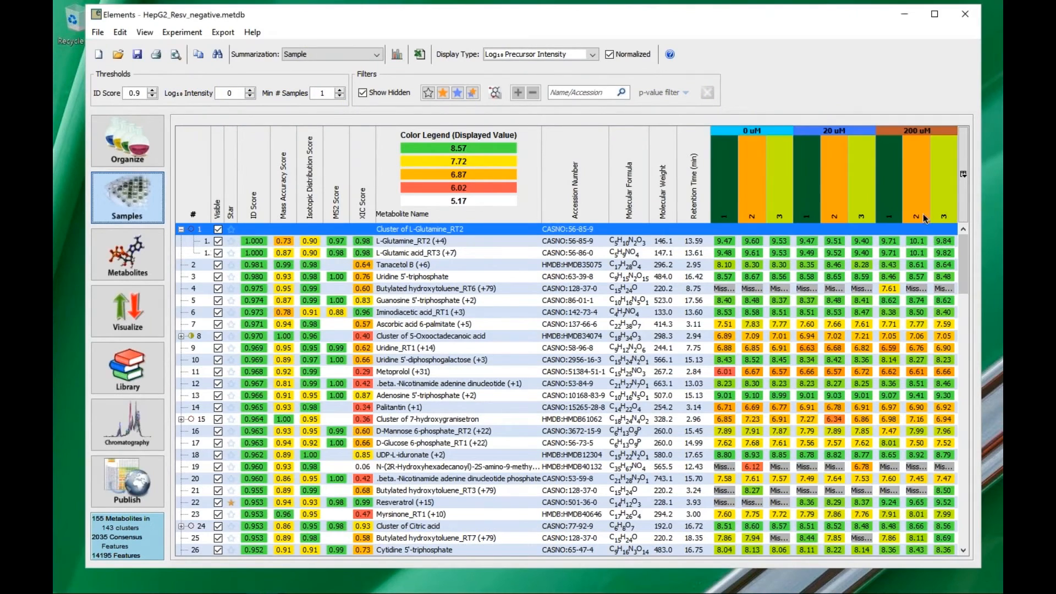
Step: Compare the metabolite intensities in HepG2_Resv_negative.metdb summarized by Conc and by MS Sample
left_click(378, 55)
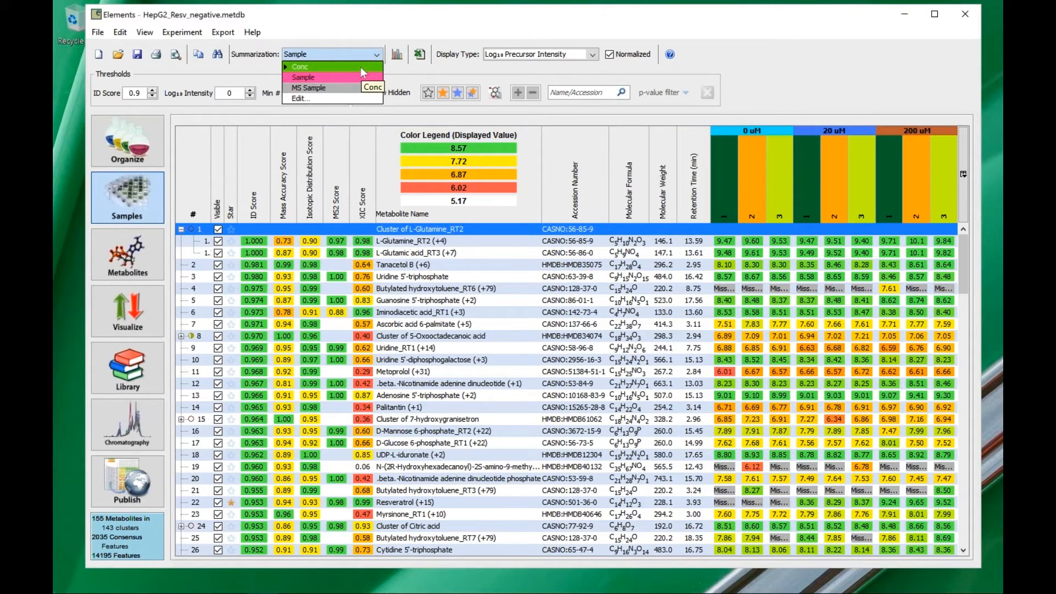
left_click(360, 67)
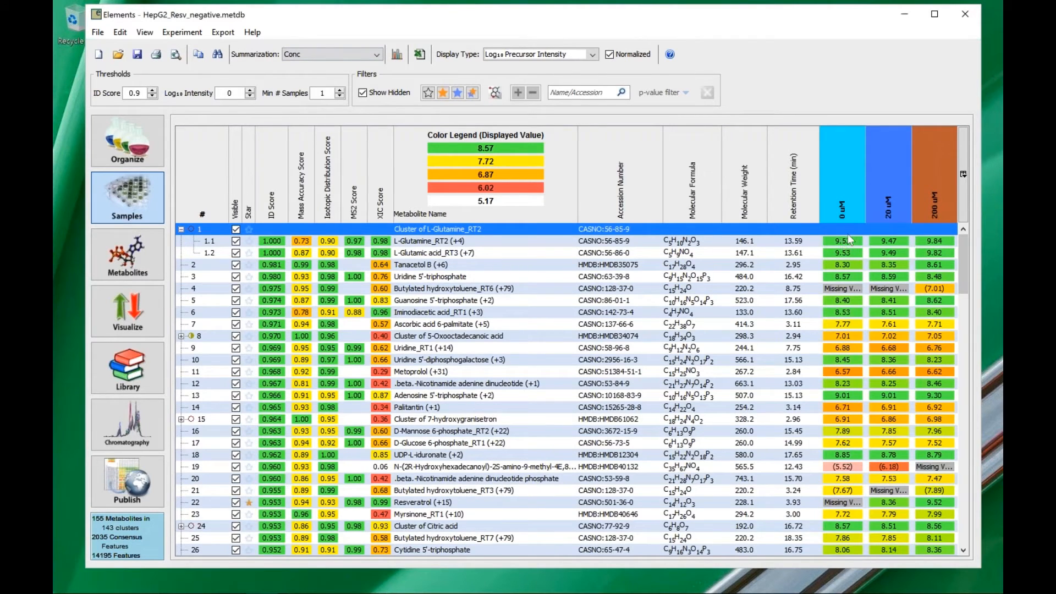
mouse_move(847, 243)
left_click(377, 55)
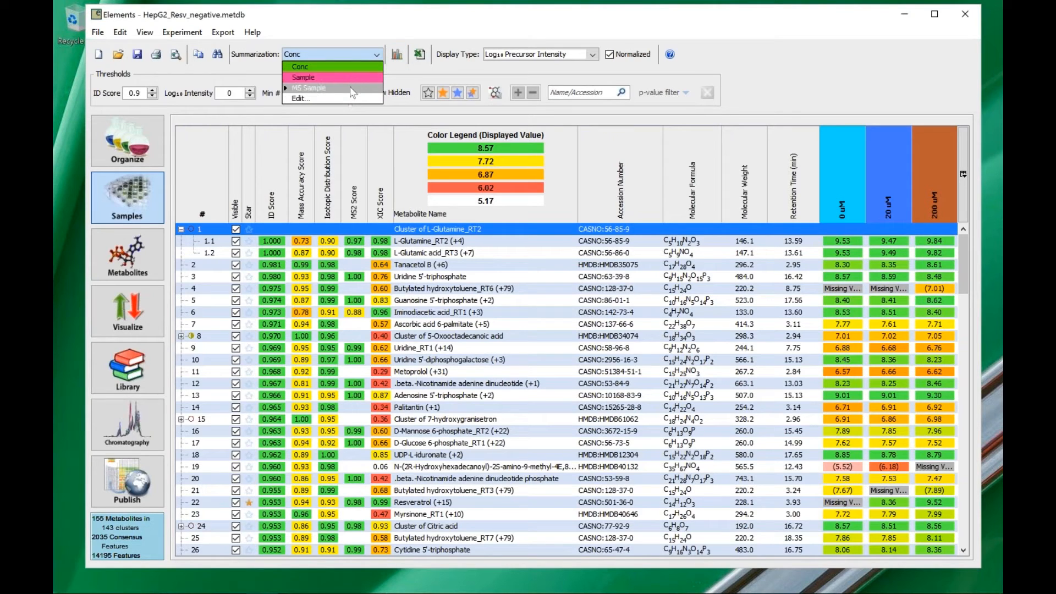
left_click(352, 90)
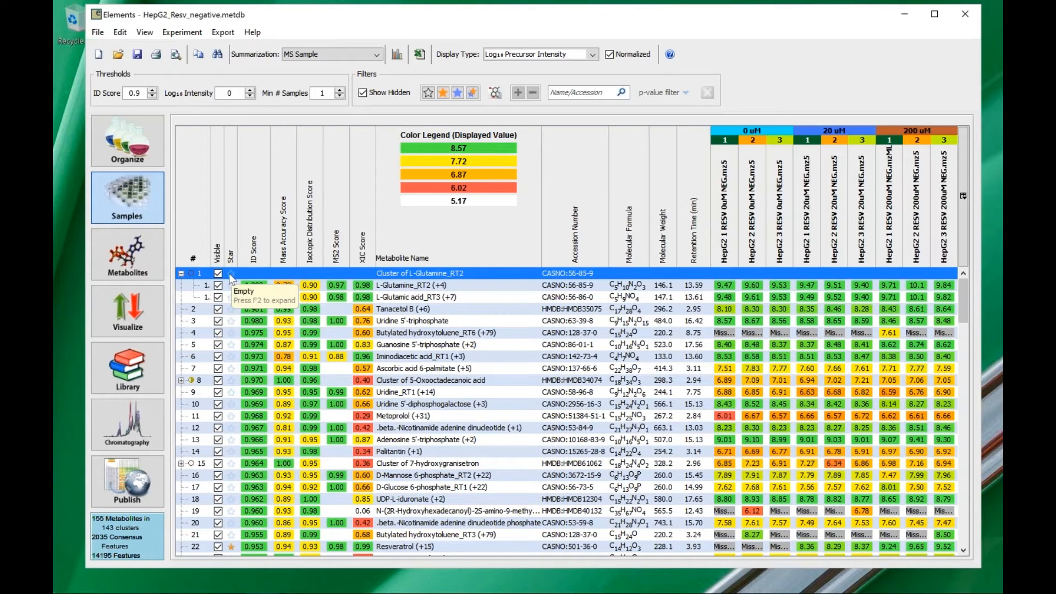
Step: Mark the Cluster of L-Glutamine_RT2 with an orange star, try filtering by star type, and restore the unstarred metabolites
left_click(229, 274)
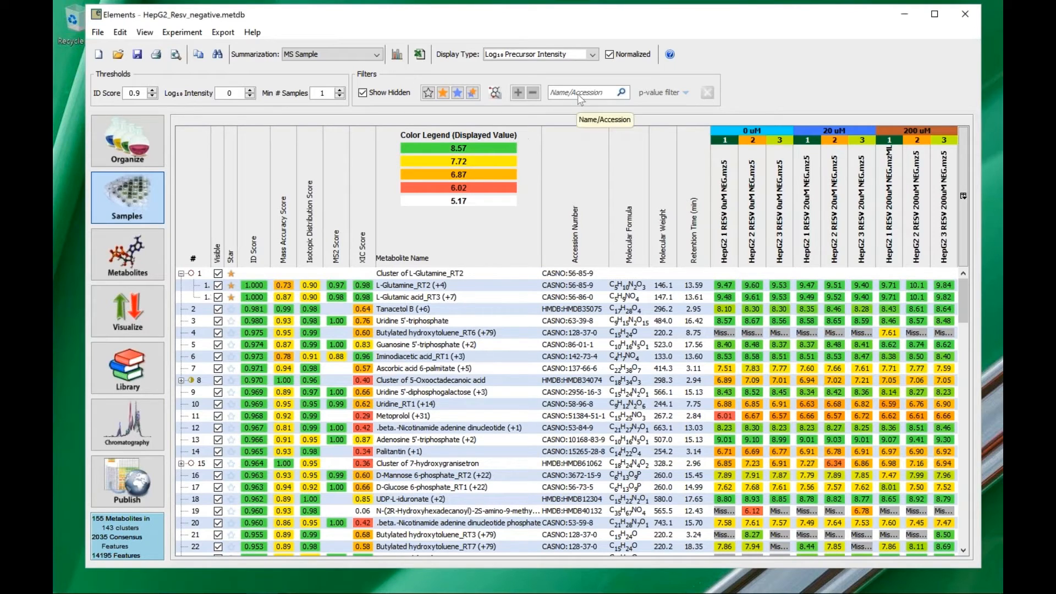
left_click(443, 95)
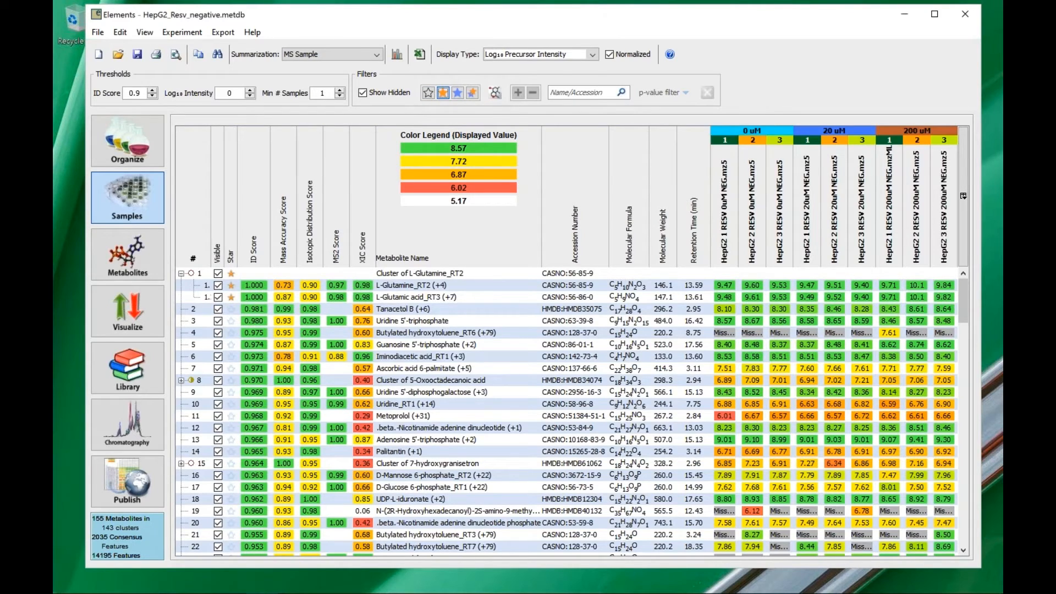
left_click(428, 93)
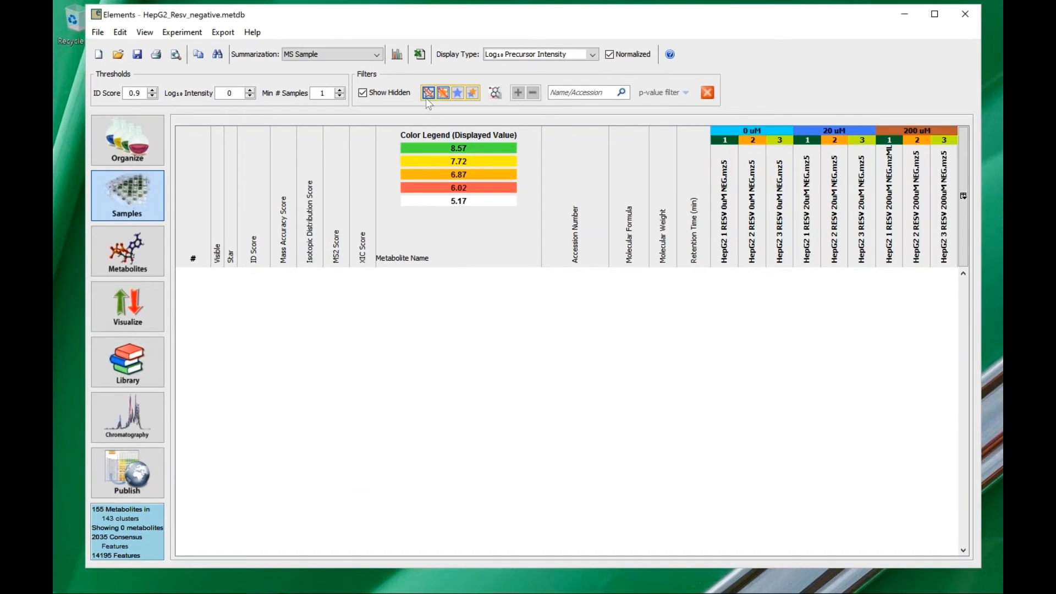
left_click(443, 93)
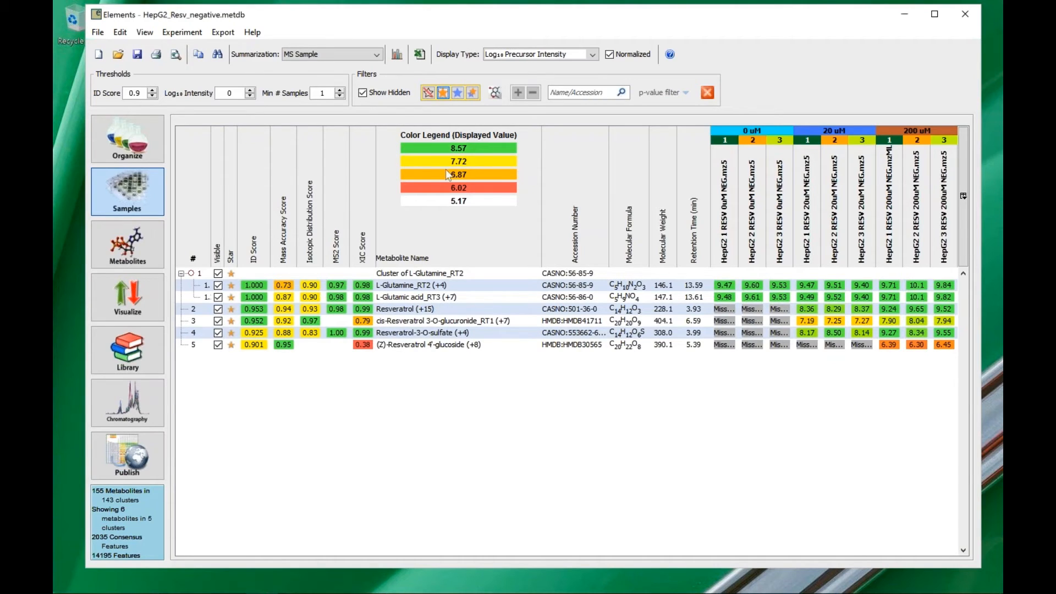
left_click(429, 92)
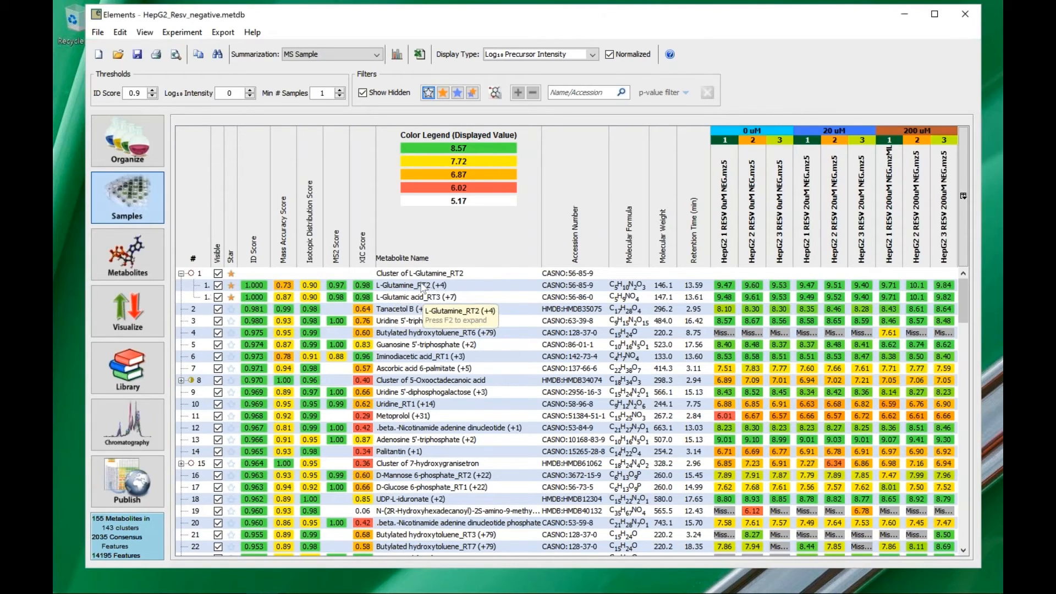
Step: Inspect the alternative identifications for L-Glutamic acid_RT3, and try sorting the table by Metabolite Name and by ID Score
double_click(491, 297)
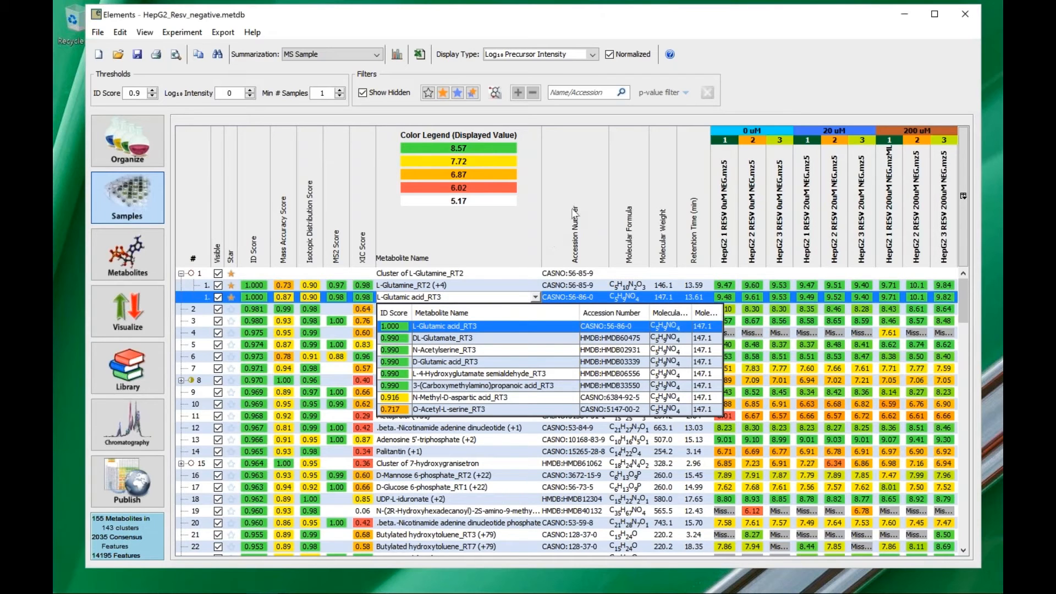
left_click(518, 238)
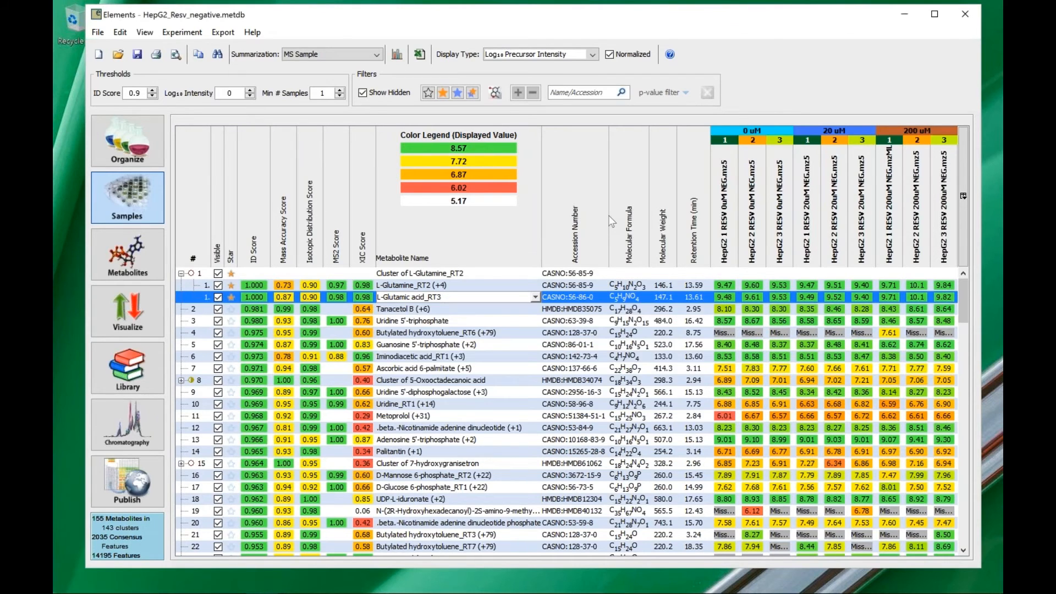
left_click(519, 238)
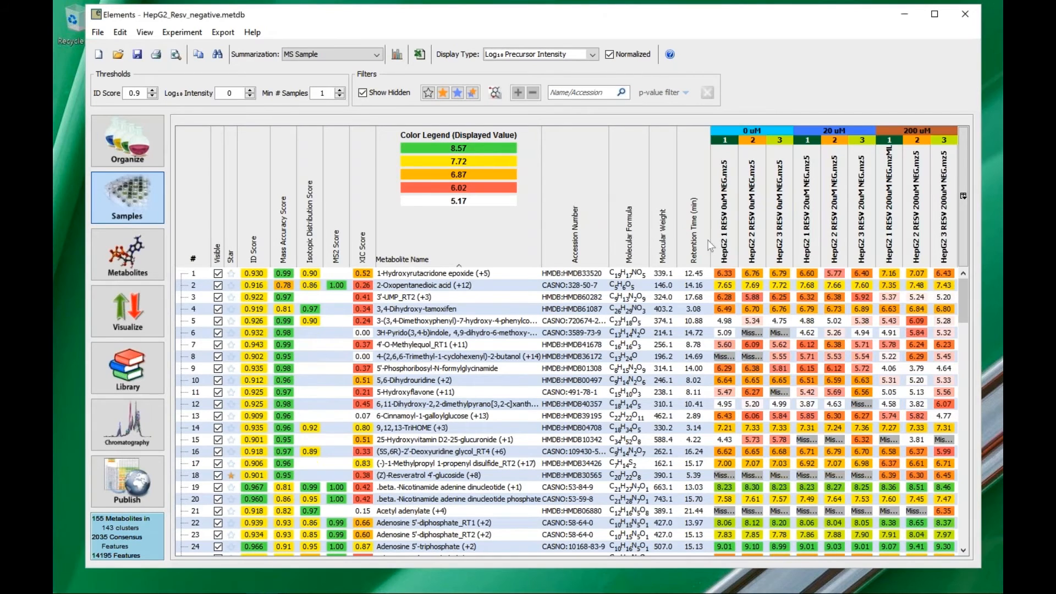
left_click(267, 262)
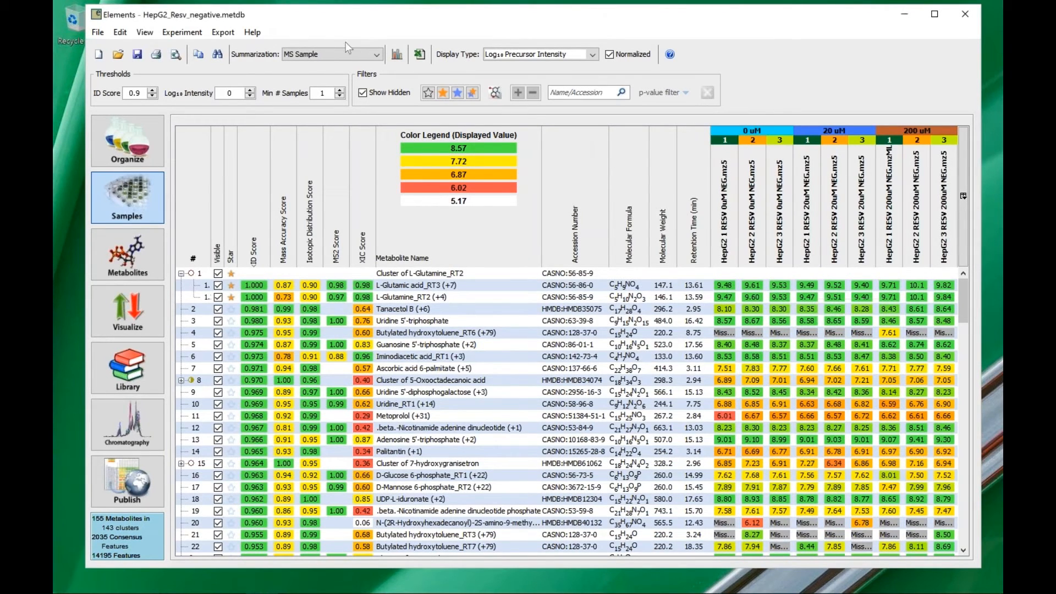
Step: Summarize the data by Sample and filter the metabolites by the name or accession text "resv"
left_click(352, 55)
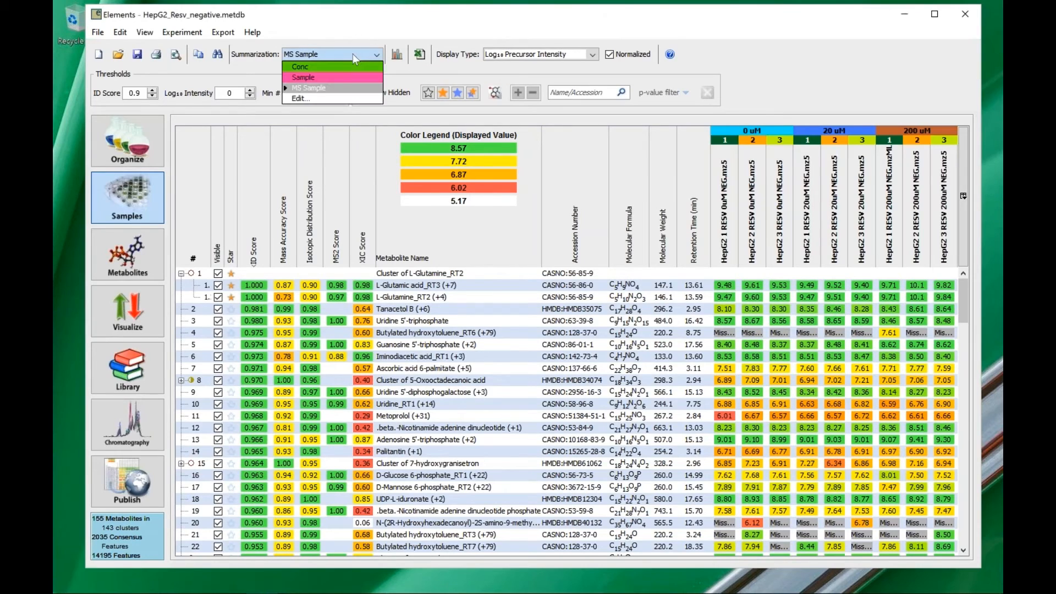
left_click(331, 77)
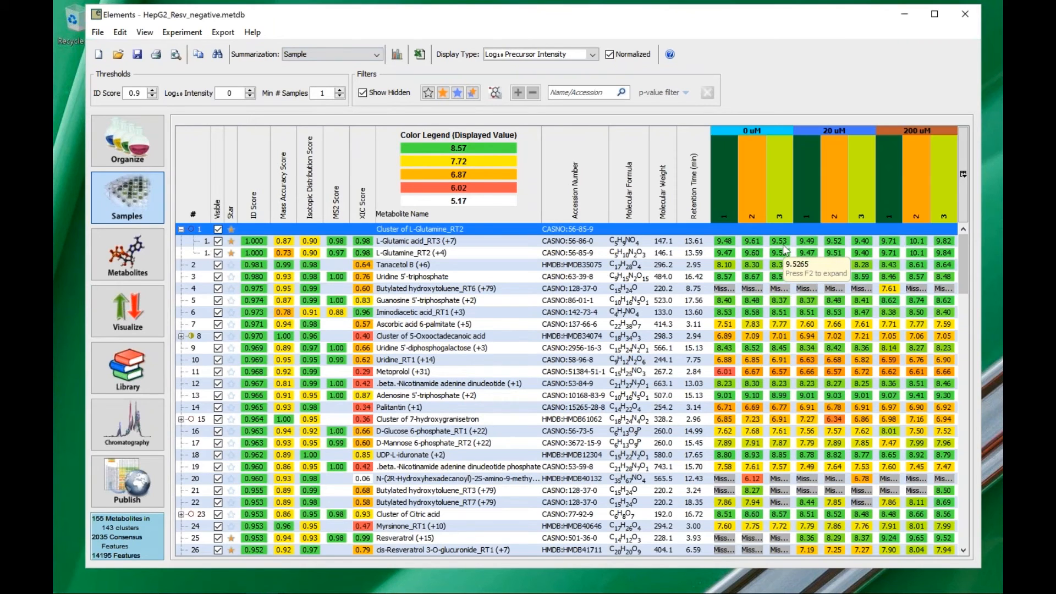
left_click(581, 93)
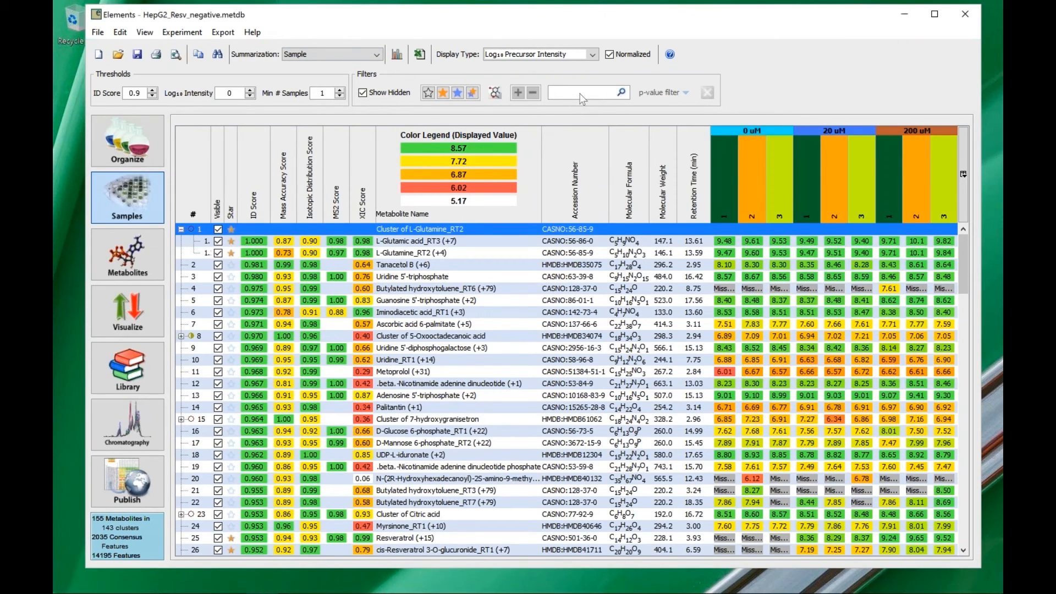
type("re")
key("Return")
type("sv")
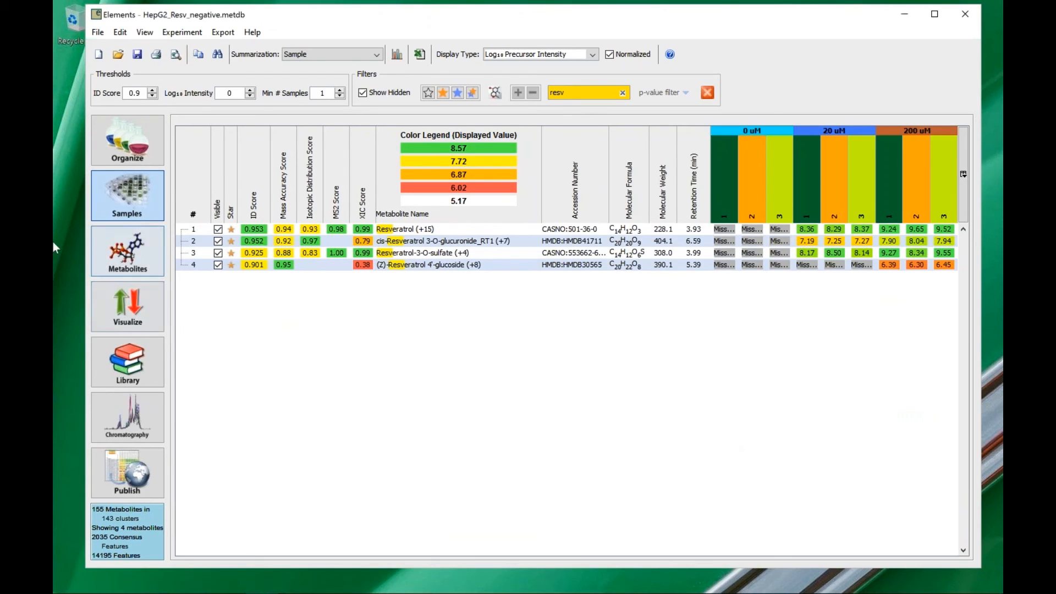
Step: Change the stars of Resveratrol, cis-Resveratrol 3-O-glucuronide_RT1 and Resveratrol-3-O-sulfate to blue, and try the blue-star filter
left_click(233, 235)
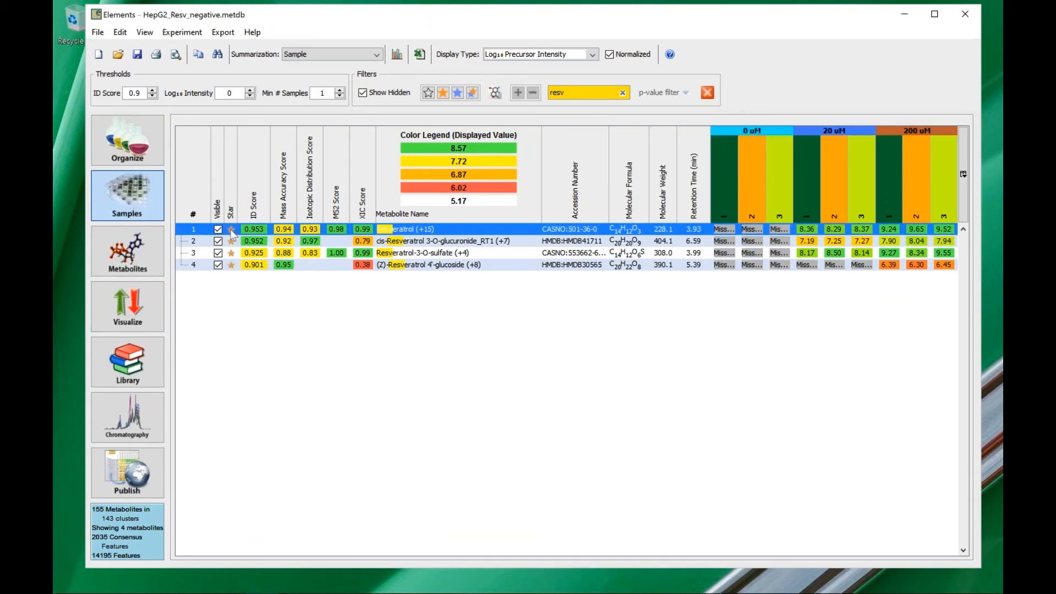
left_click(233, 246)
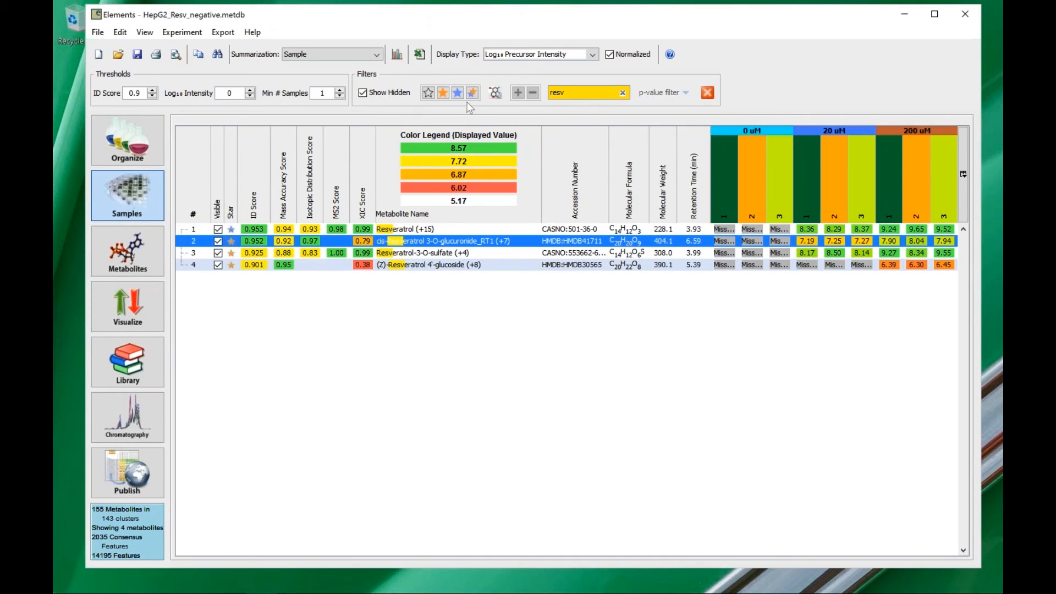
left_click(460, 93)
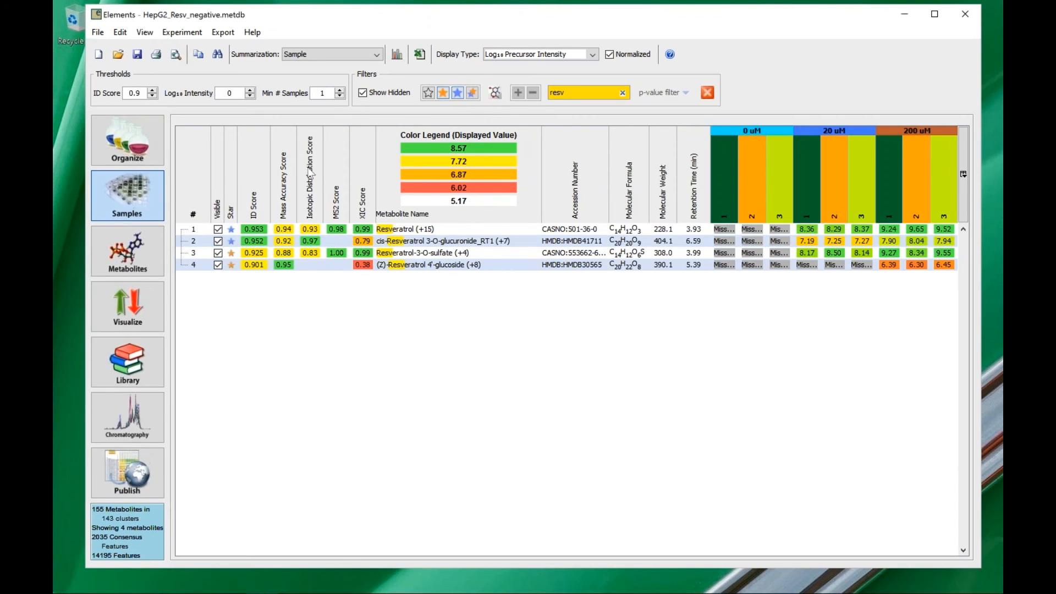
left_click(234, 256)
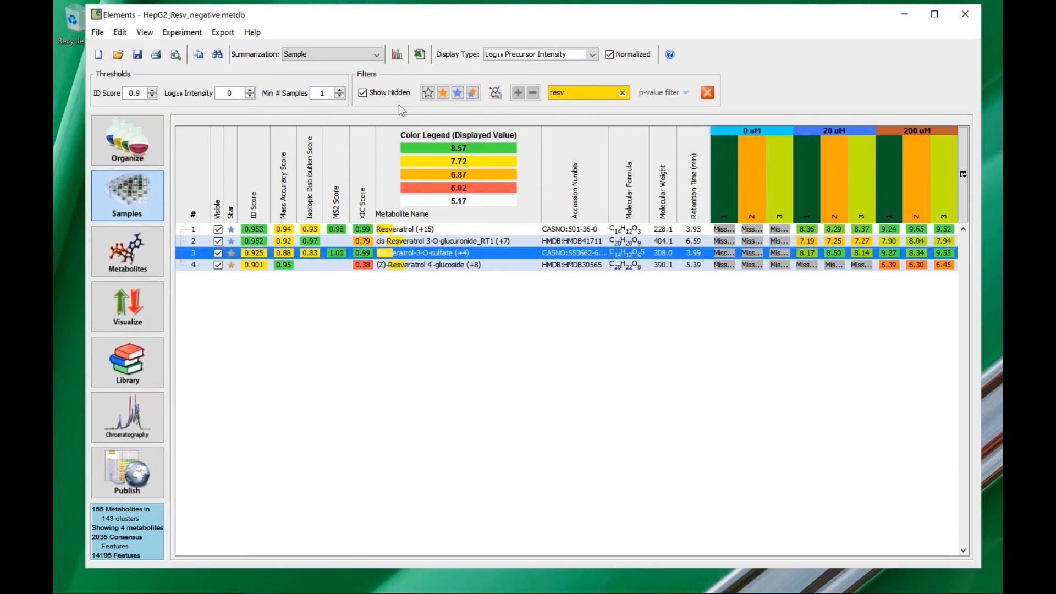
left_click(457, 92)
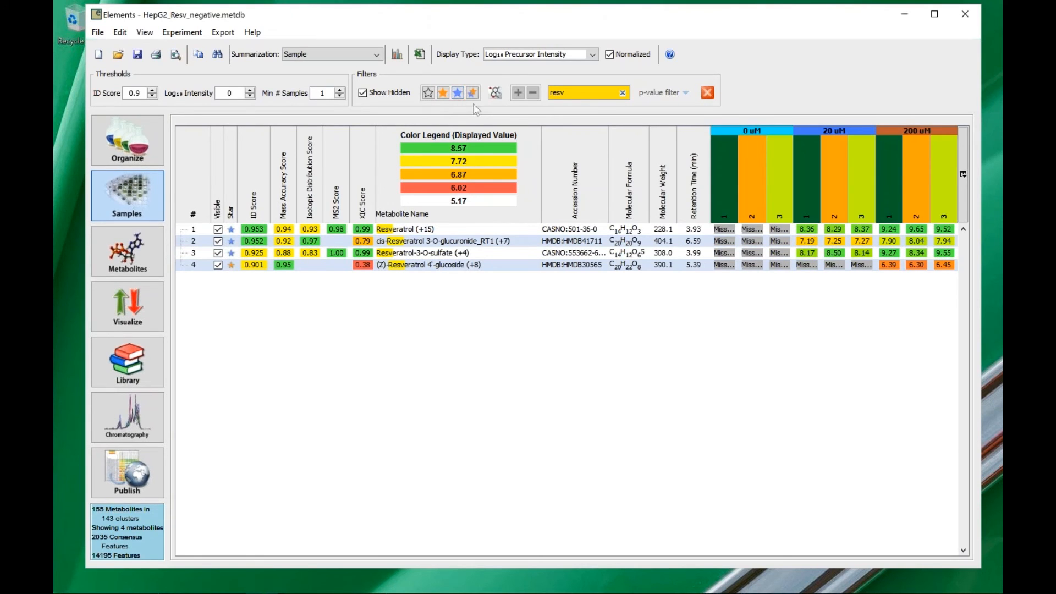
Step: Select the (Z)-Resveratrol 4'-glucoside row, and clear the "resv" name or accession filter to restore the full metabolite list
left_click(233, 265)
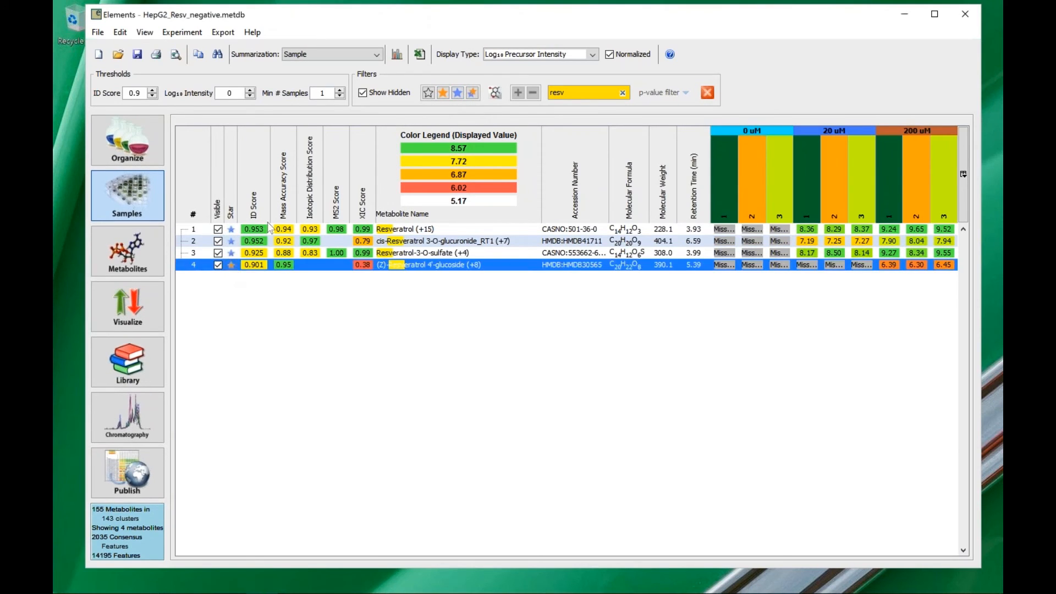
left_click(626, 93)
left_click(626, 95)
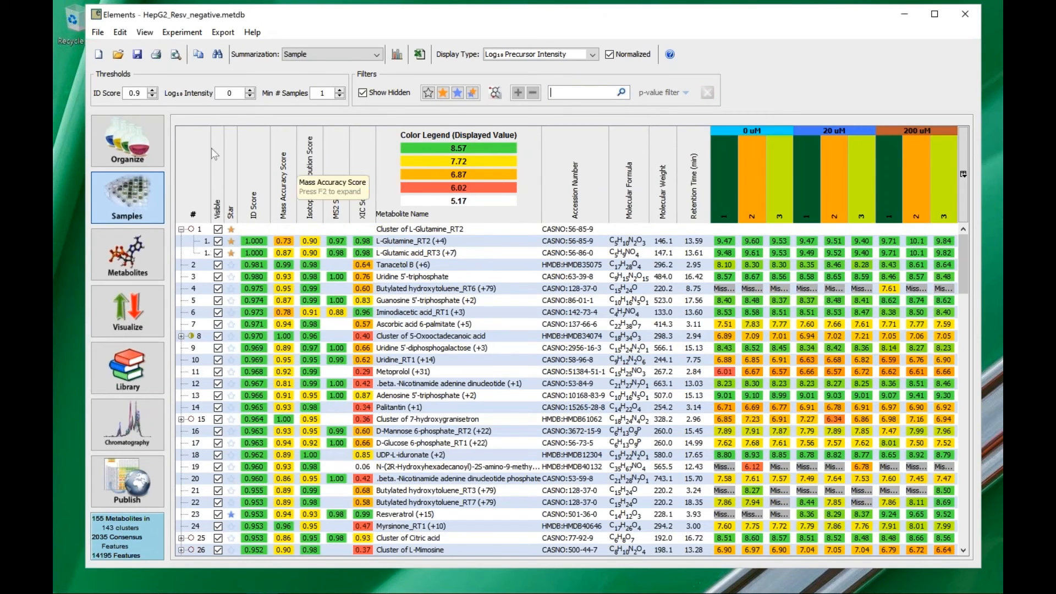
Step: Set the ID Score threshold to 0
left_click(141, 94)
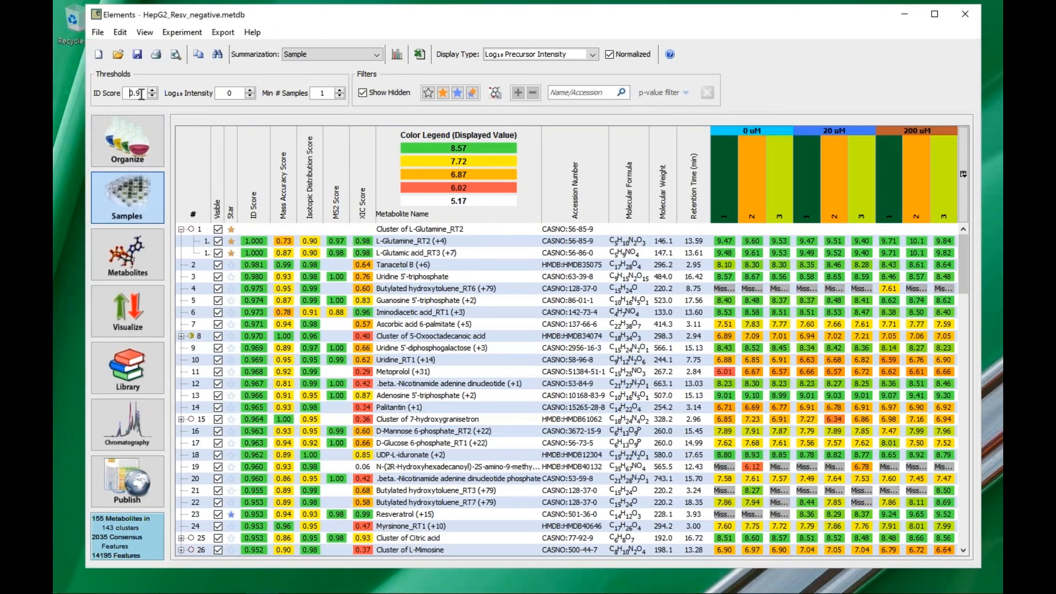
key("Right")
key("Right")
key("Right")
key("BackSpace")
key("BackSpace")
type("0")
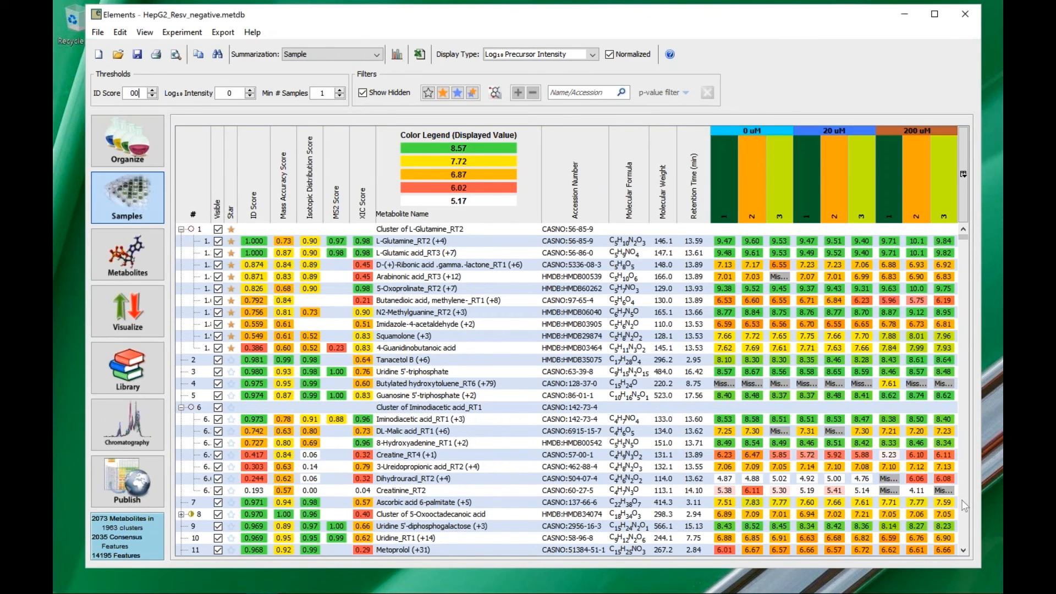
Step: Browse to the unknown metabolites near the end of the Samples table and select Unknown metabolite 1042
left_click(965, 528)
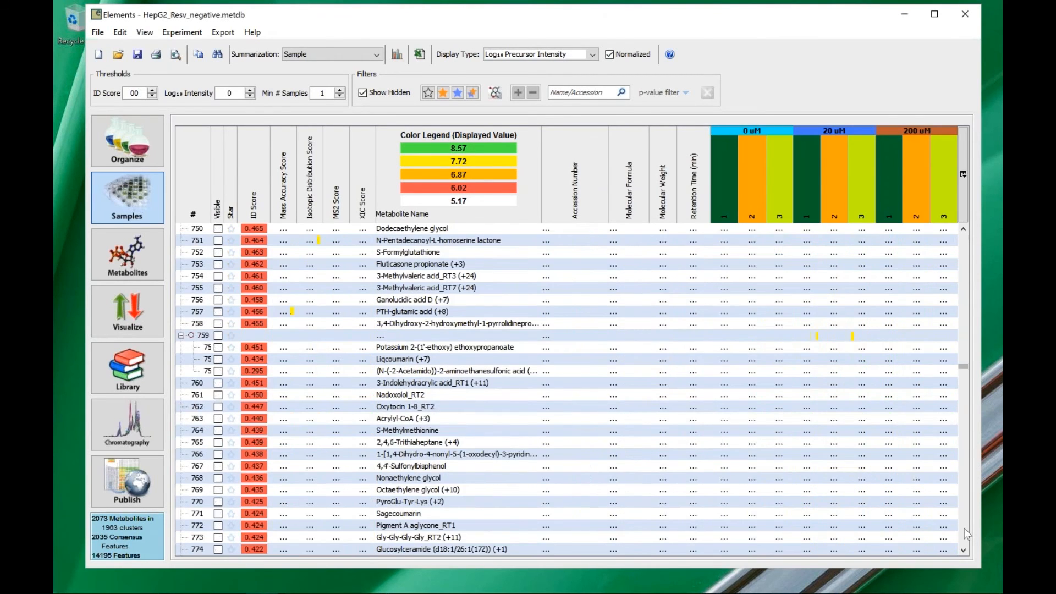
left_click(966, 544)
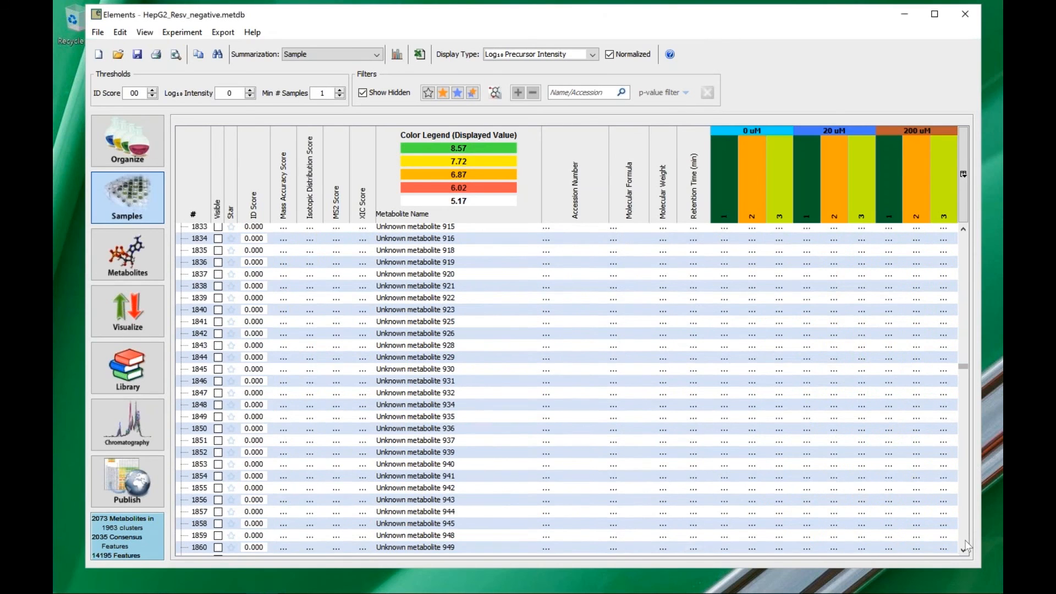
scroll(347, 306, "down", 10)
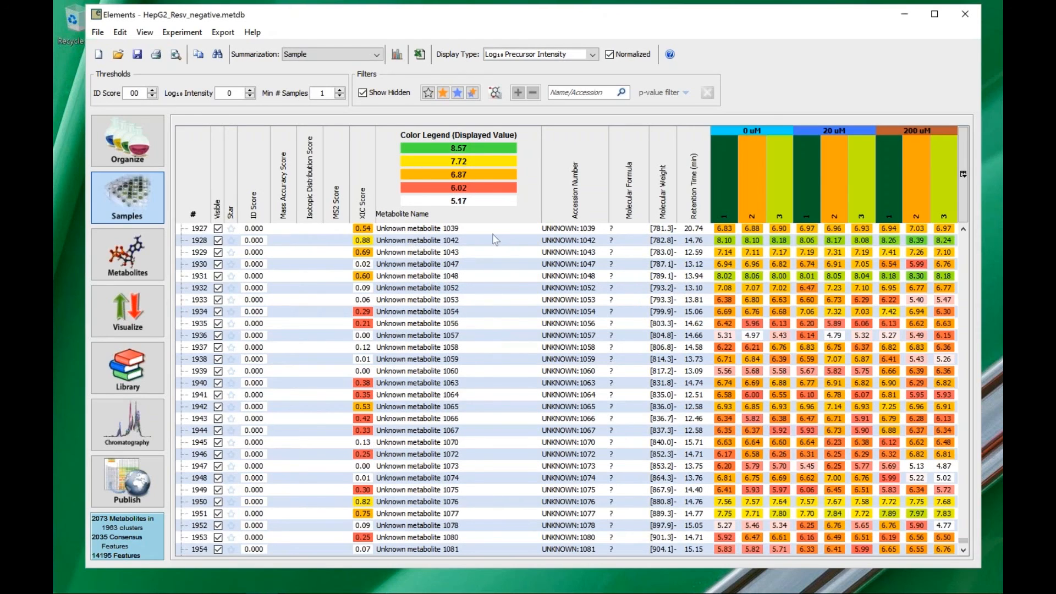
left_click(419, 243)
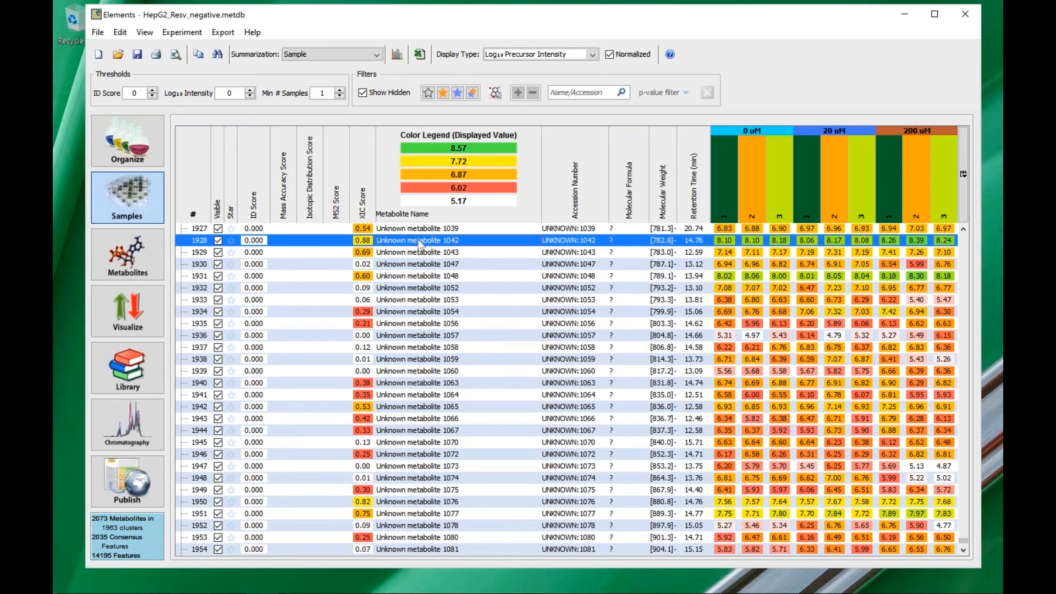